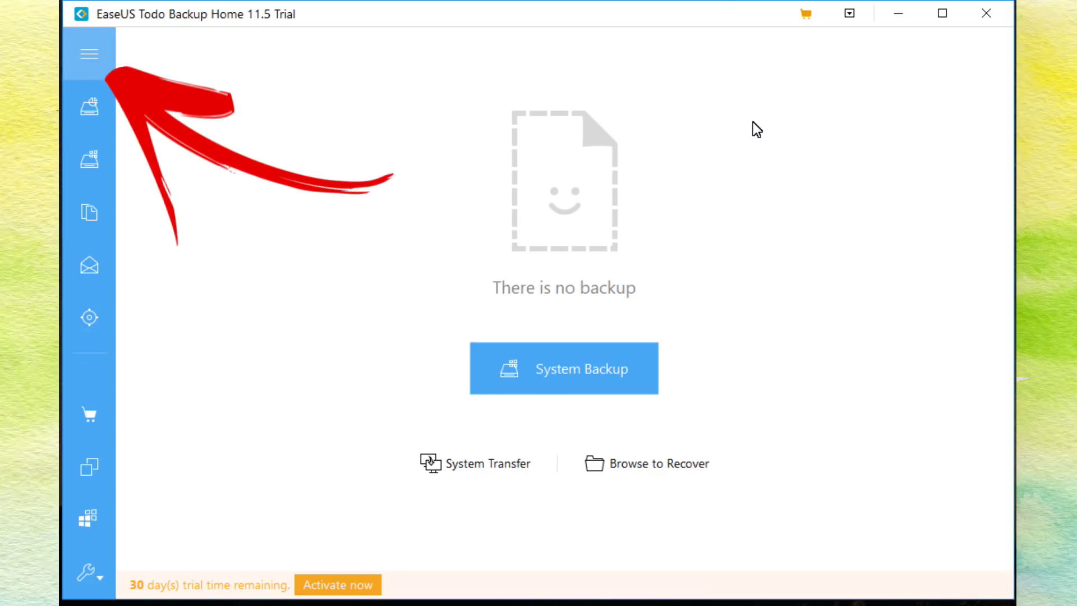
# Create a file backup that includes the Music, Pictures and Videos folders from the Library.
pyautogui.click(89, 53)
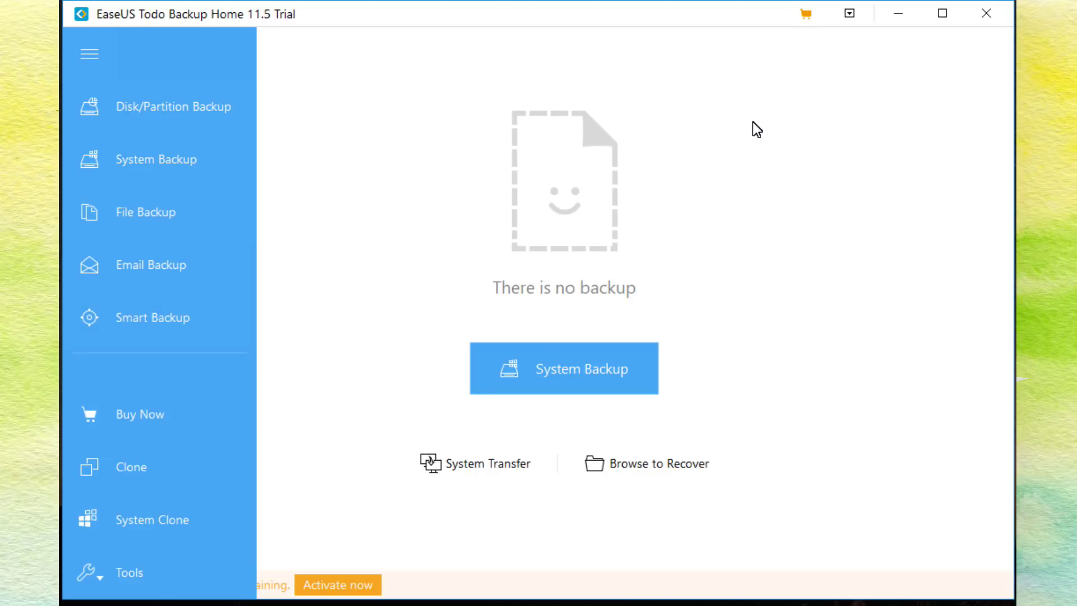
pyautogui.press('Return')
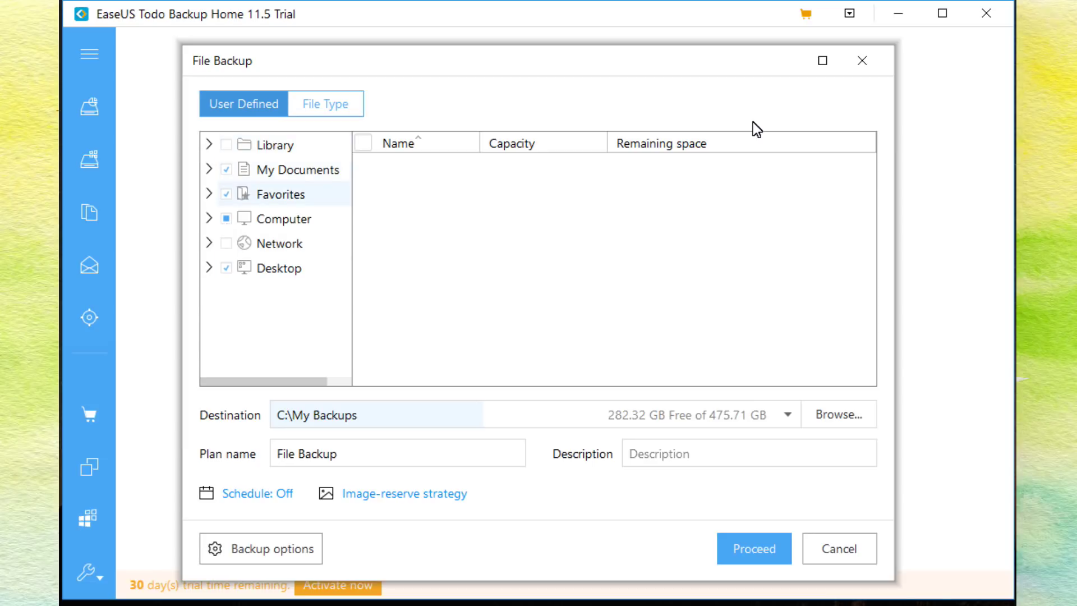
pyautogui.press('Down')
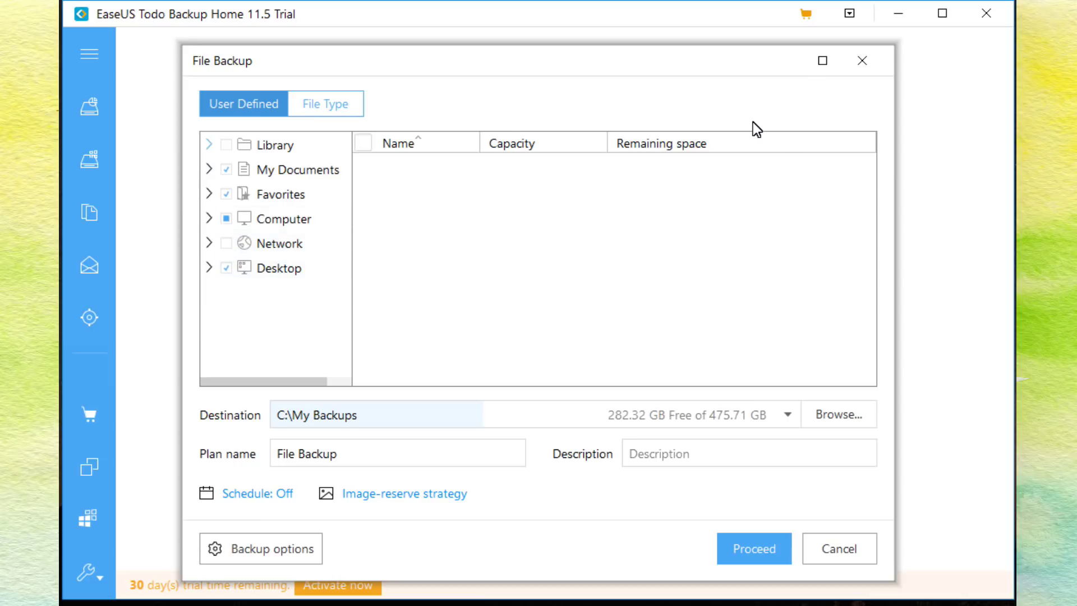
pyautogui.click(210, 144)
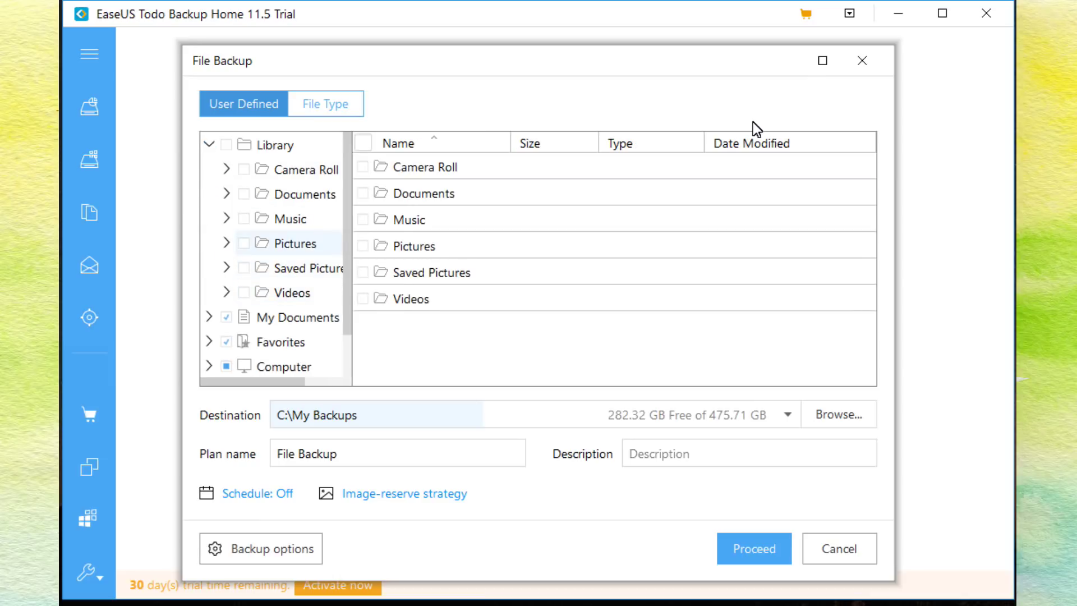
pyautogui.press('space')
pyautogui.press('Up')
pyautogui.press('Down')
pyautogui.press('Down')
pyautogui.press('Down')
pyautogui.press('Down')
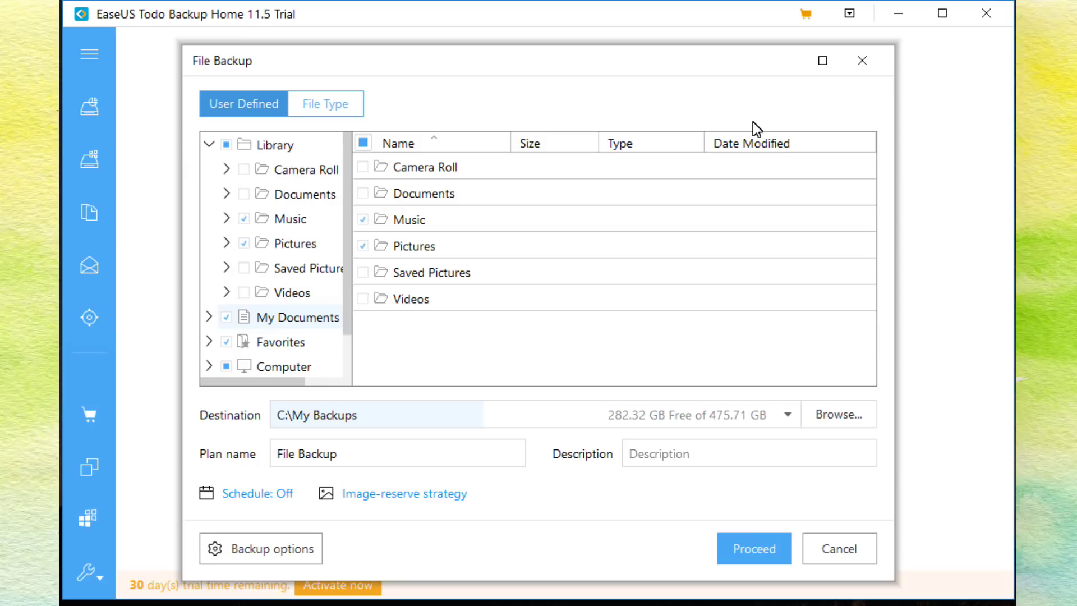
pyautogui.press('Up')
# Set the backup destination to a new folder named Daily Backup on Storage Drive (G:).
pyautogui.press('Tab')
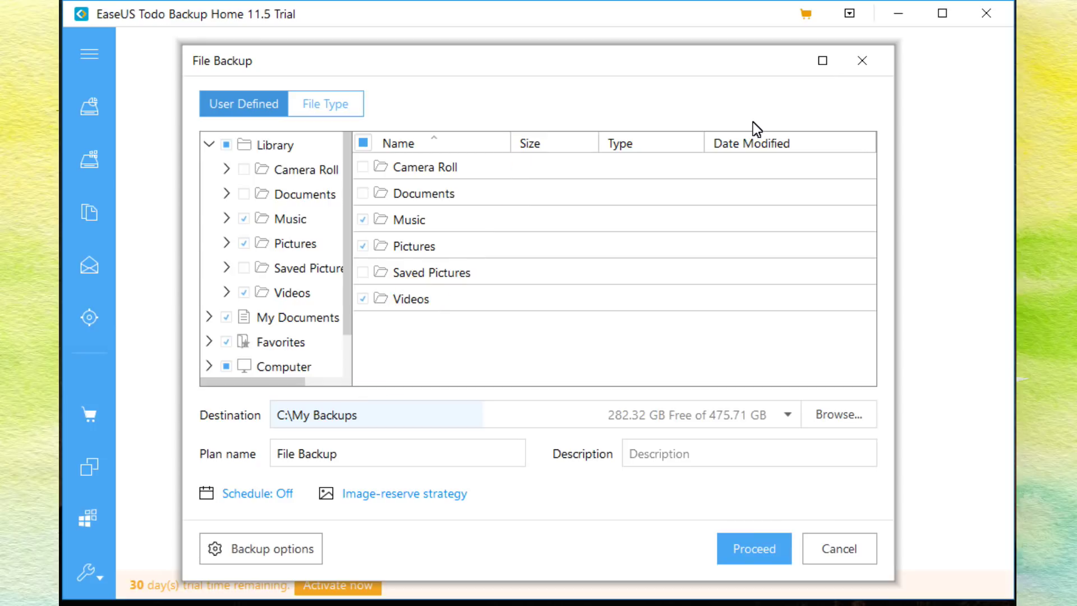
pyautogui.press('Return')
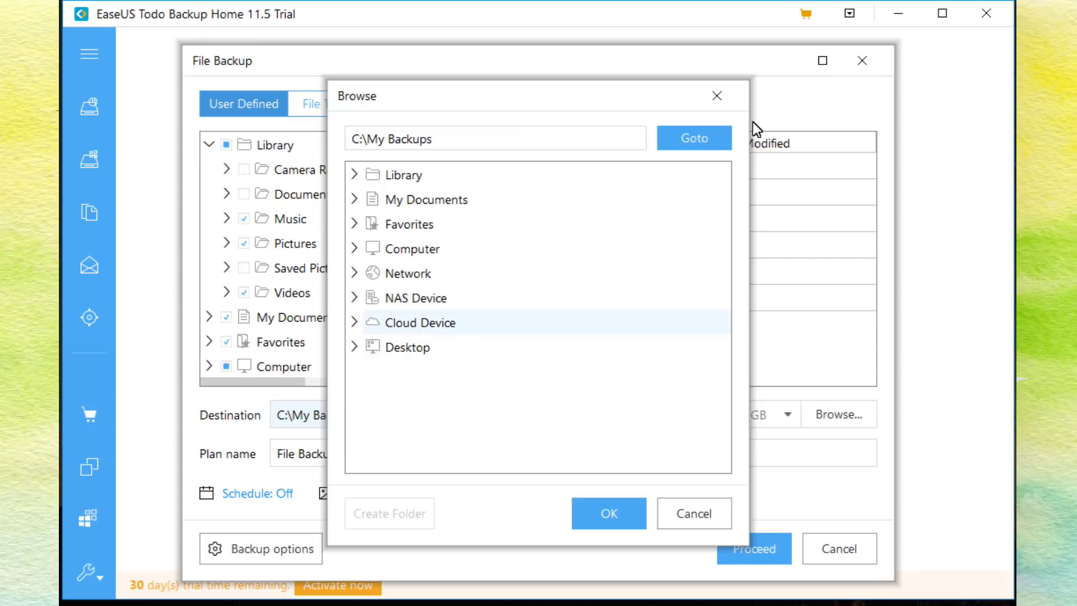
pyautogui.click(354, 248)
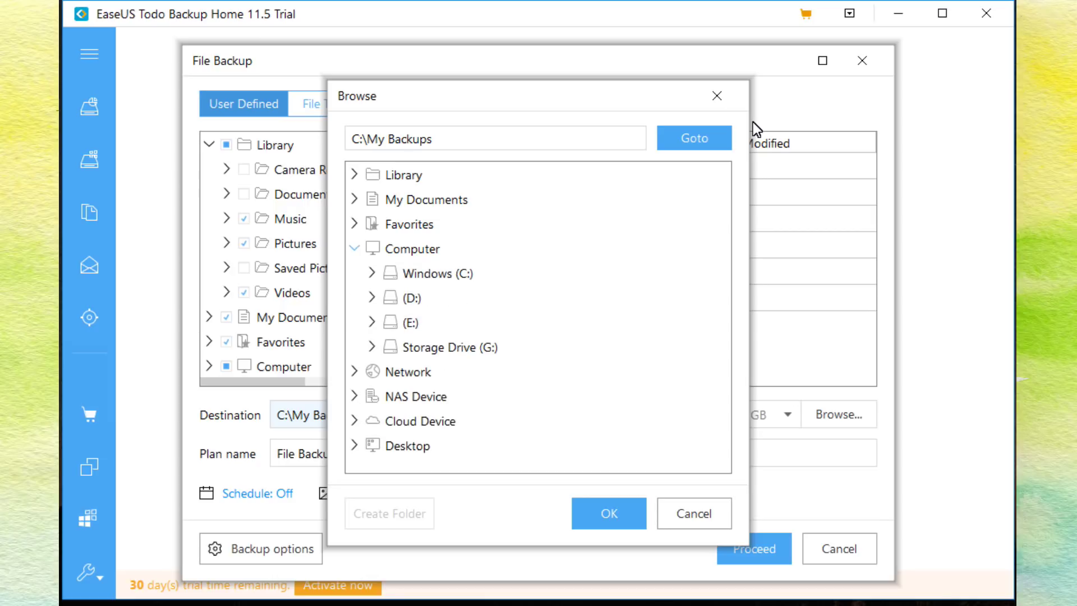
pyautogui.click(450, 347)
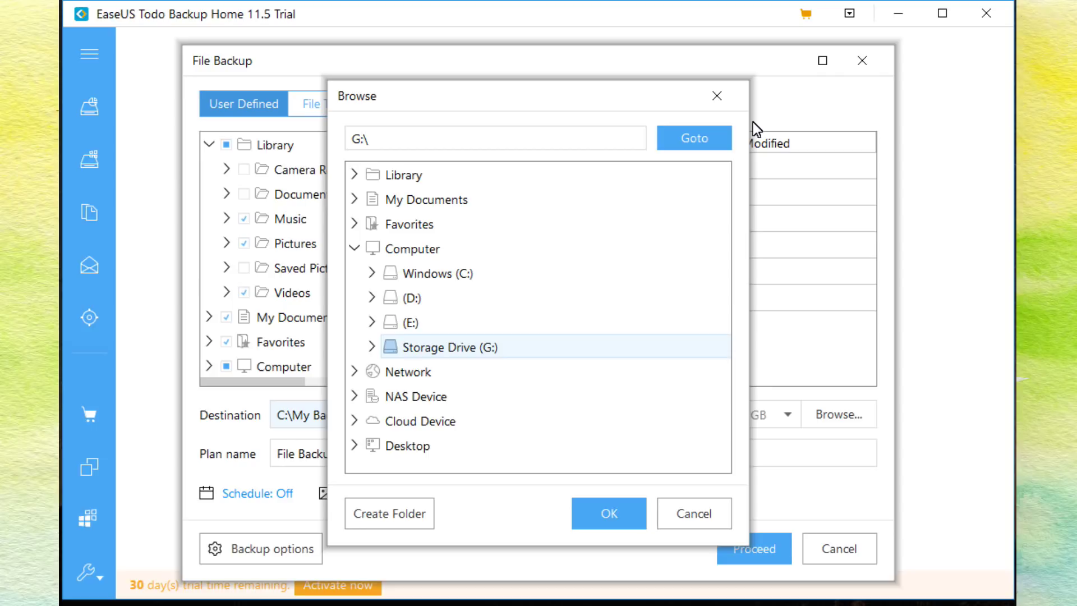
pyautogui.click(389, 513)
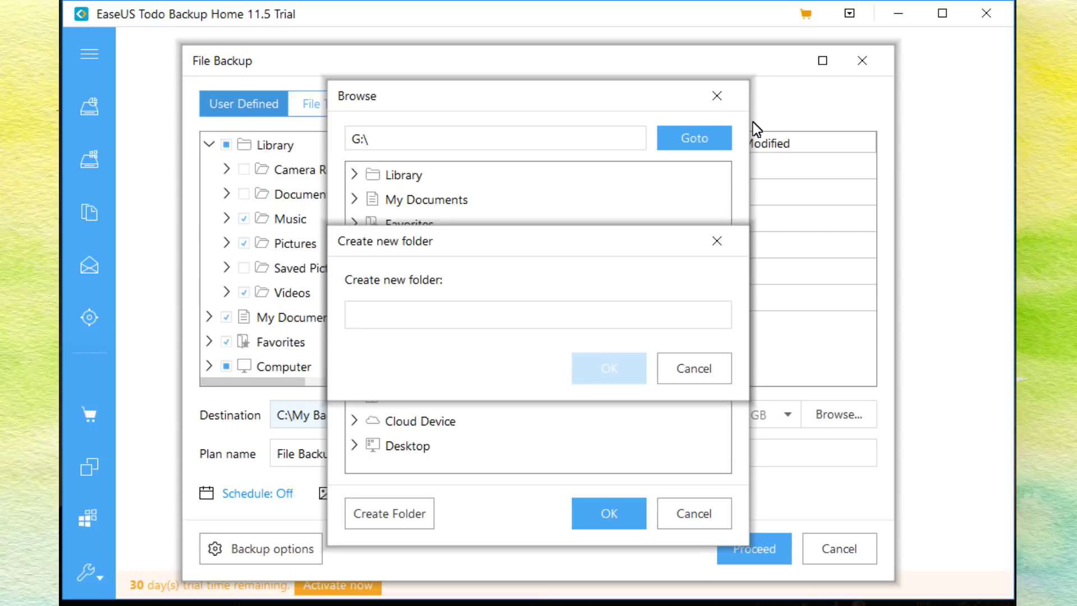
pyautogui.write('Daily Backup')
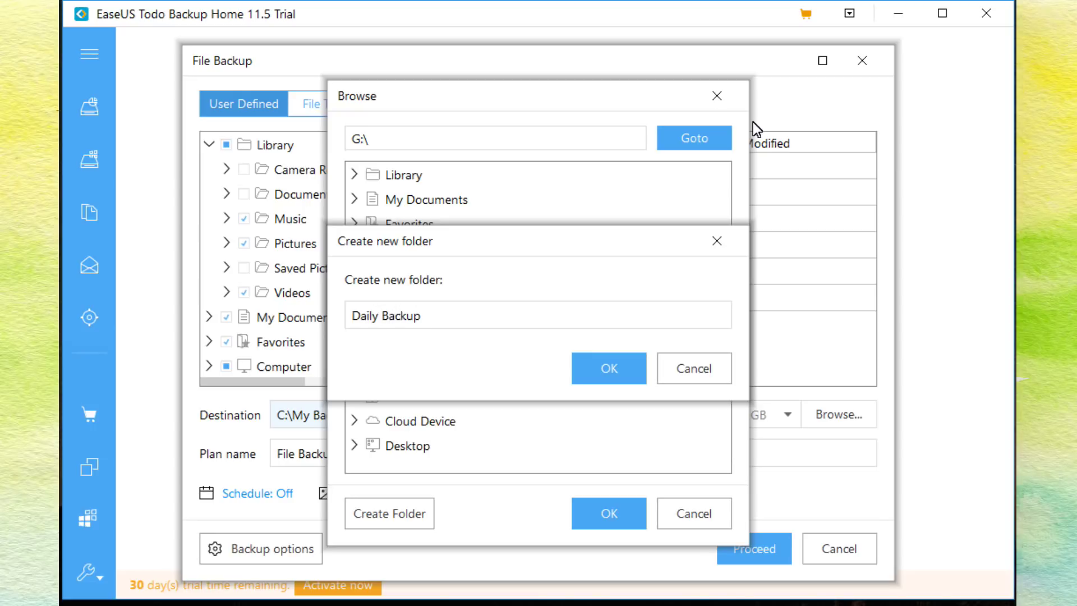
pyautogui.press('Return')
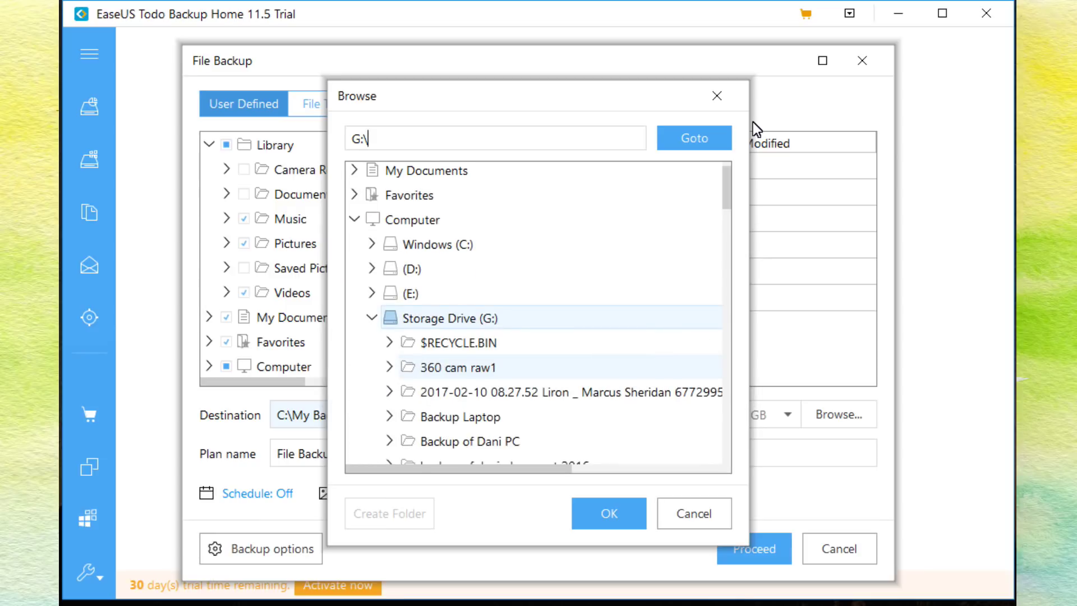
pyautogui.press('Return')
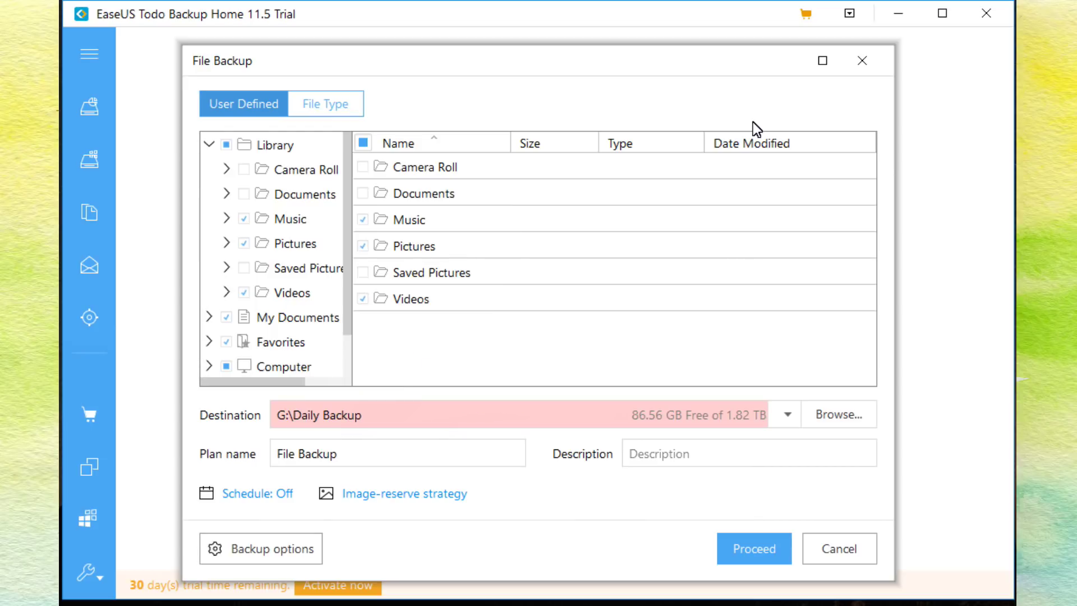
# Name the plan Daily File Backup and enter the description "backup of my files".
pyautogui.write('Daily')
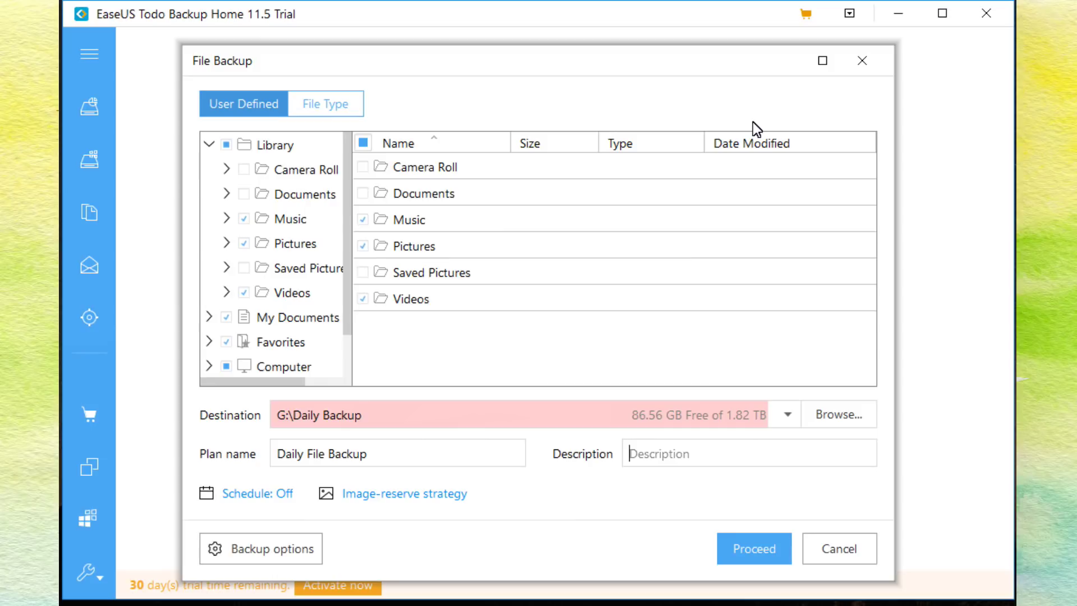
pyautogui.write('backup of my file')
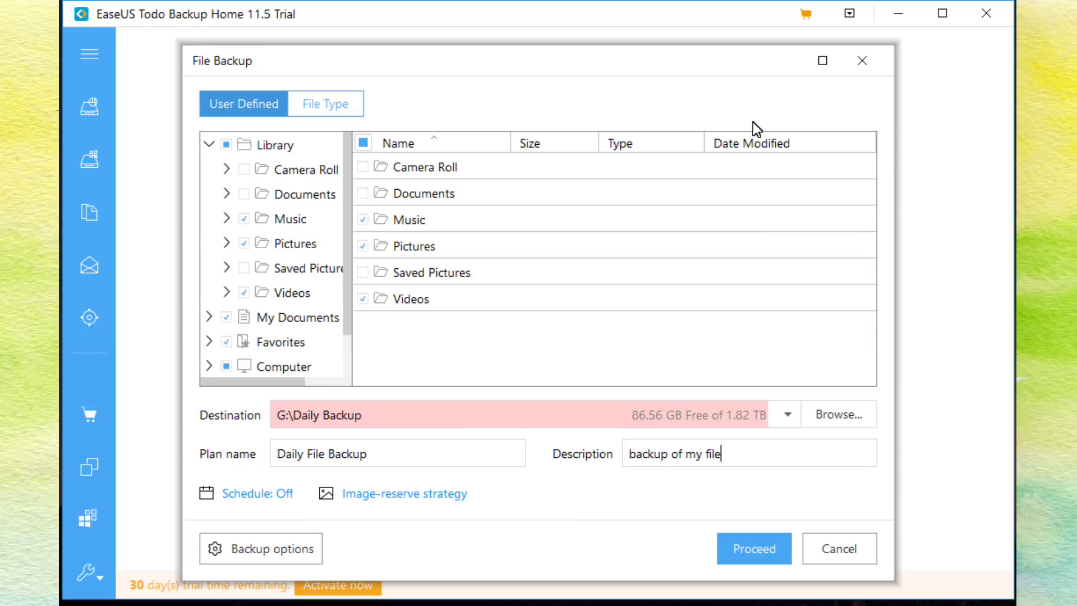
pyautogui.write('s')
# Schedule the backup daily at 3:00 AM with the Incremental method and save the schedule.
pyautogui.press('Tab')
pyautogui.press('space')
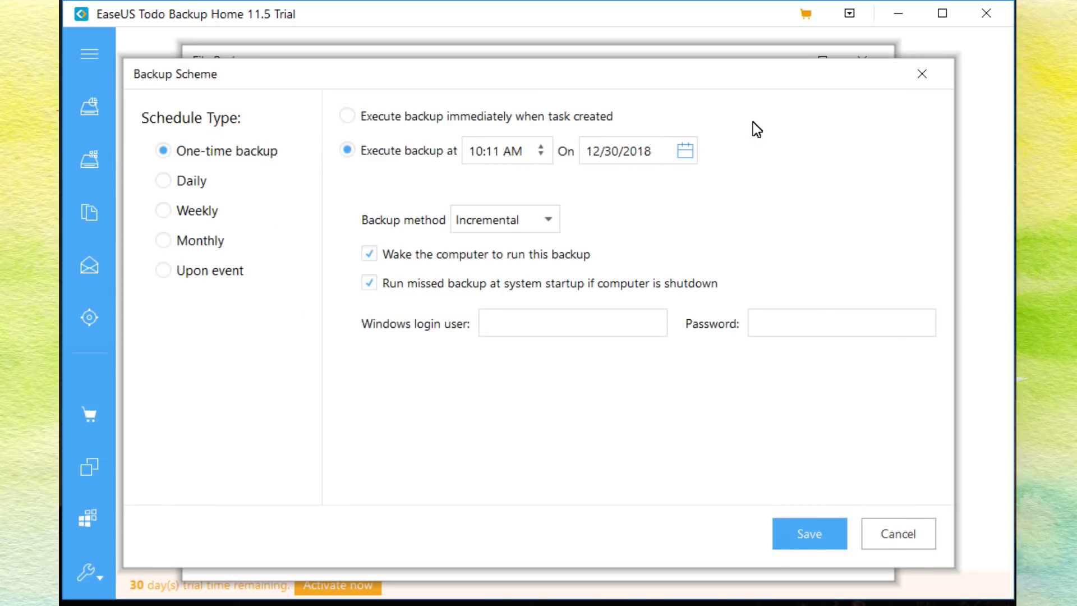
pyautogui.press('Down')
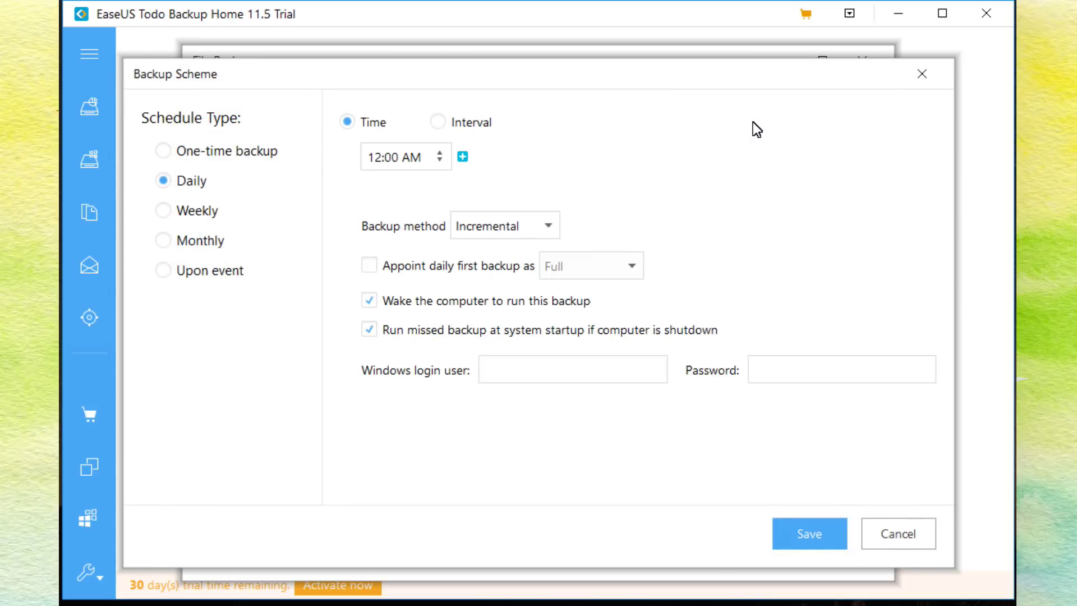
pyautogui.press('Up')
pyautogui.press('Tab')
pyautogui.hotkey('alt', 'Down')
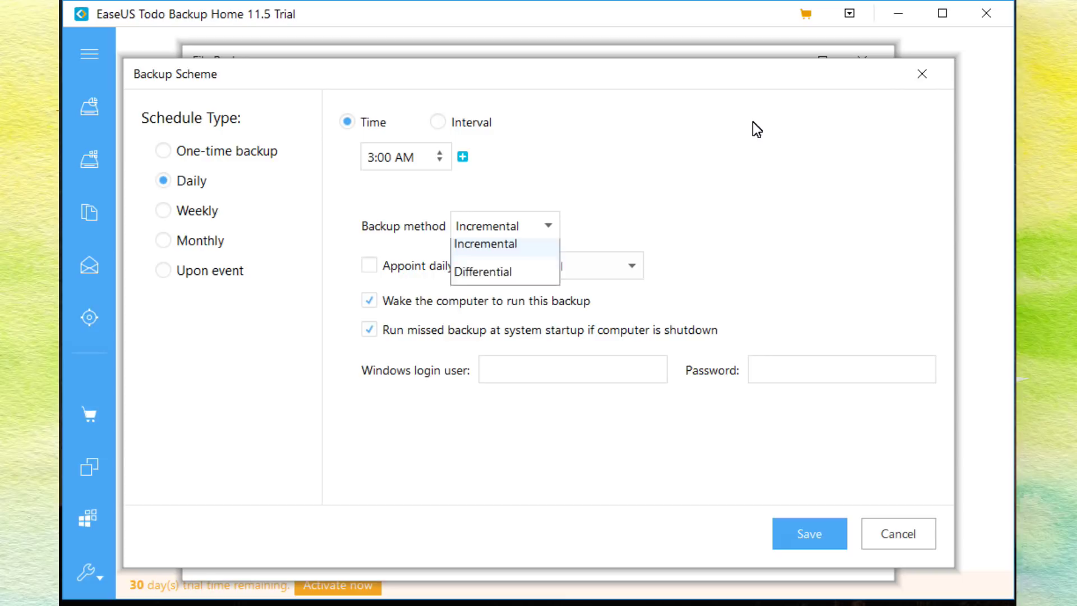
pyautogui.press('Up')
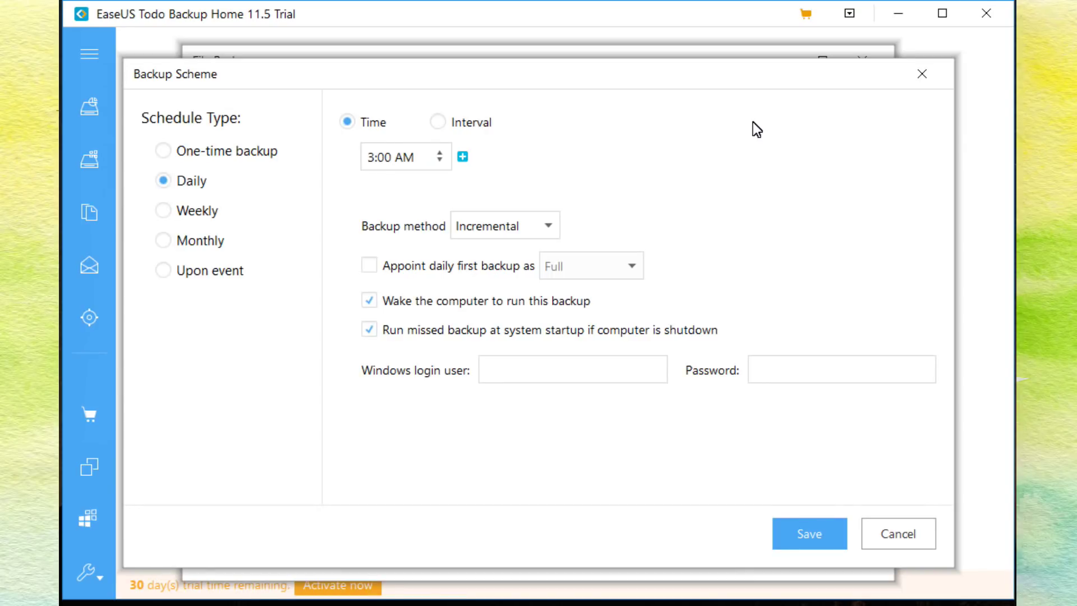
pyautogui.press('Escape')
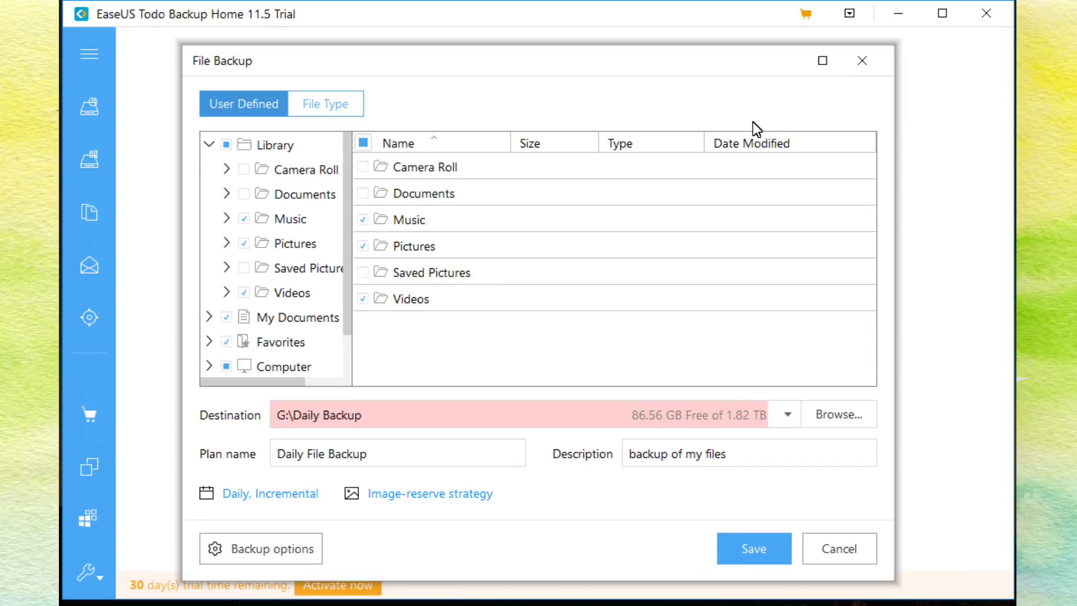
# Examine the backup options for space, encryption, performance, e-mail notification, custom commands, offsite copy, file exclusion and advanced settings.
pyautogui.press('Return')
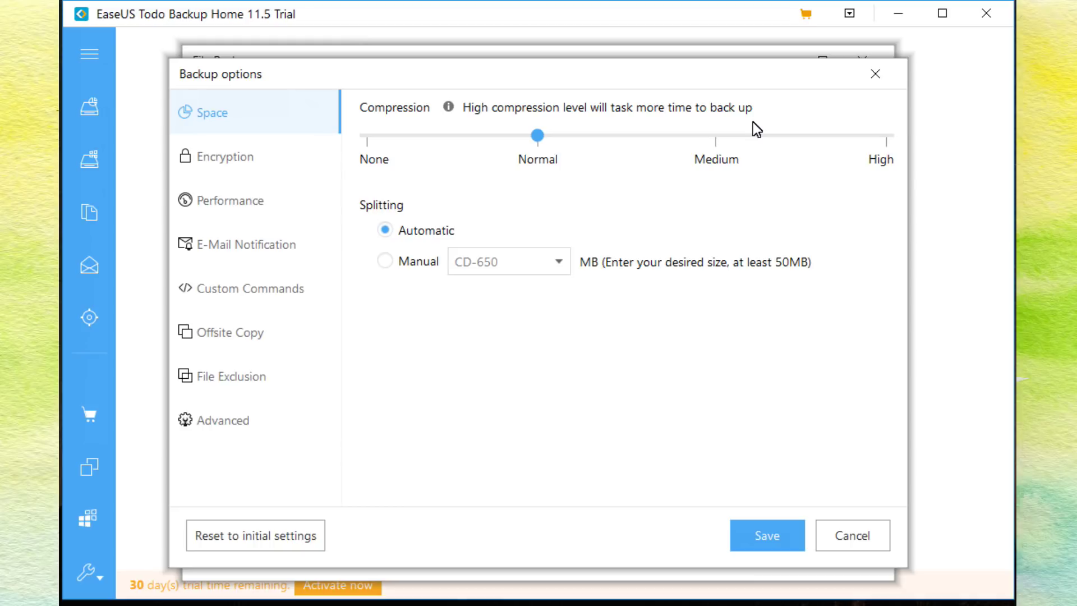
pyautogui.press('Right')
pyautogui.press('Right')
pyautogui.press('Down')
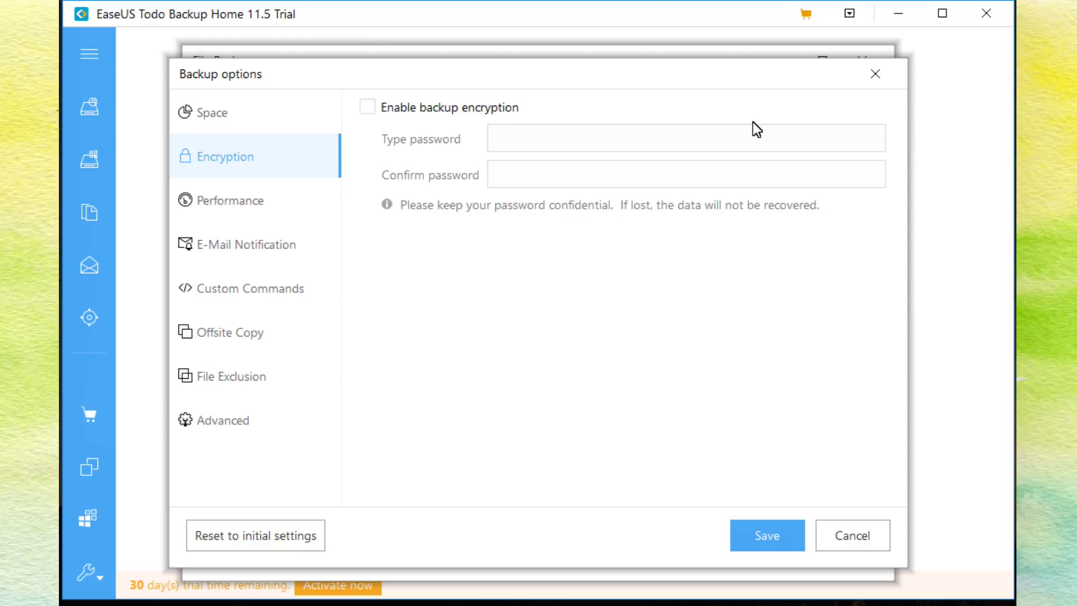
pyautogui.hotkey('ctrl', 'Tab')
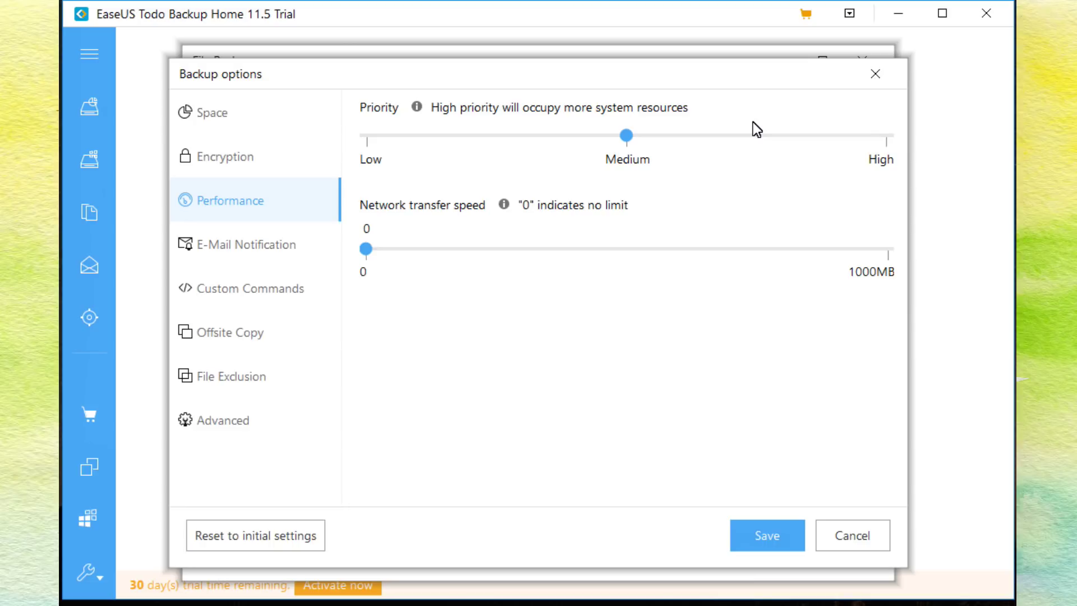
pyautogui.press('Right')
pyautogui.press('Home')
pyautogui.press('Right')
pyautogui.press('Down')
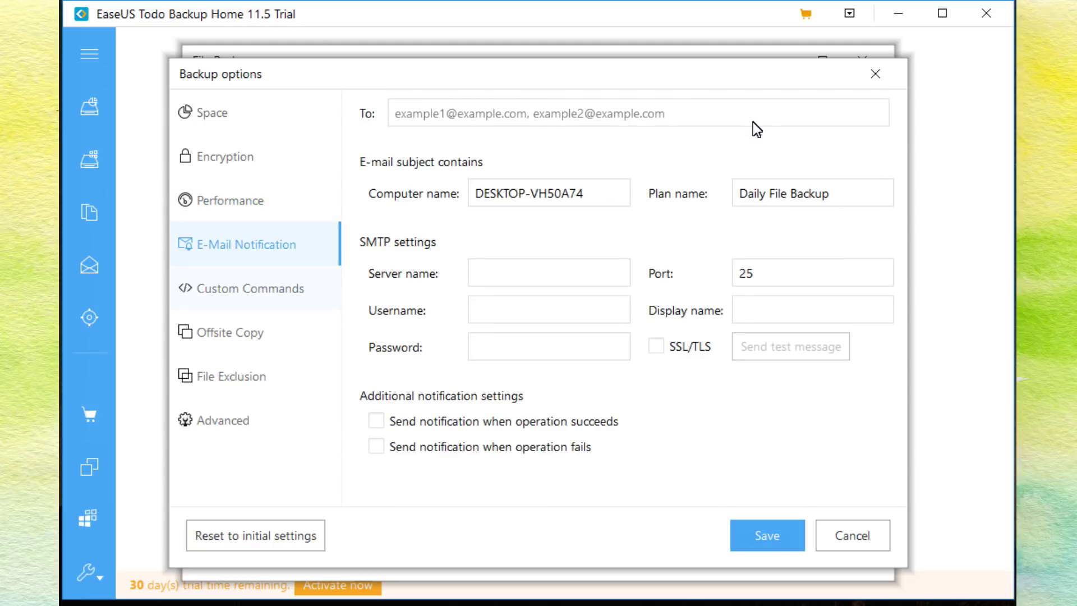
pyautogui.hotkey('ctrl', 'Tab')
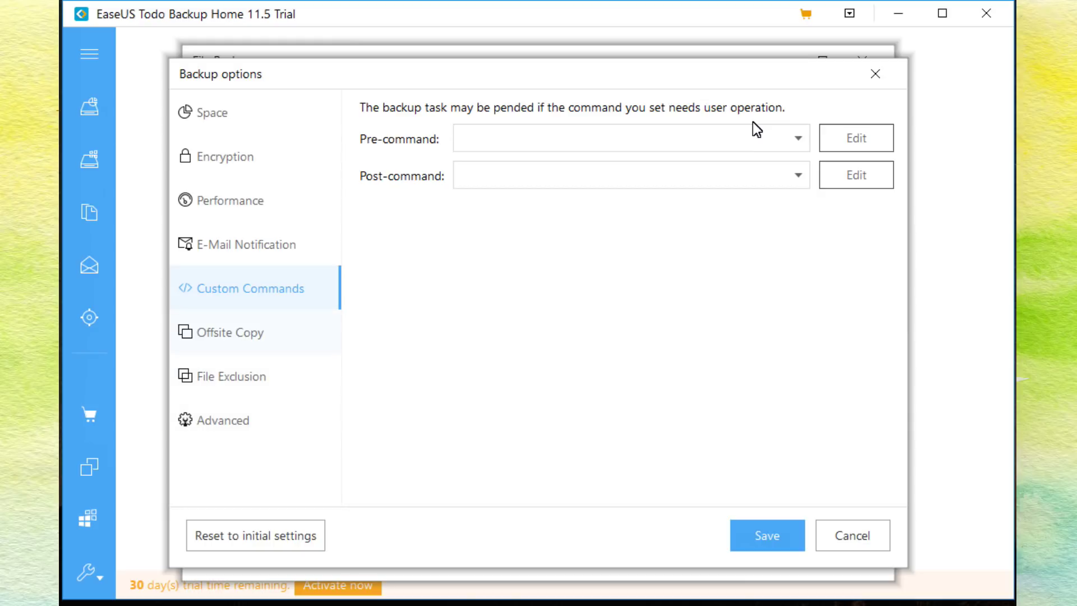
pyautogui.hotkey('ctrl', 'Tab')
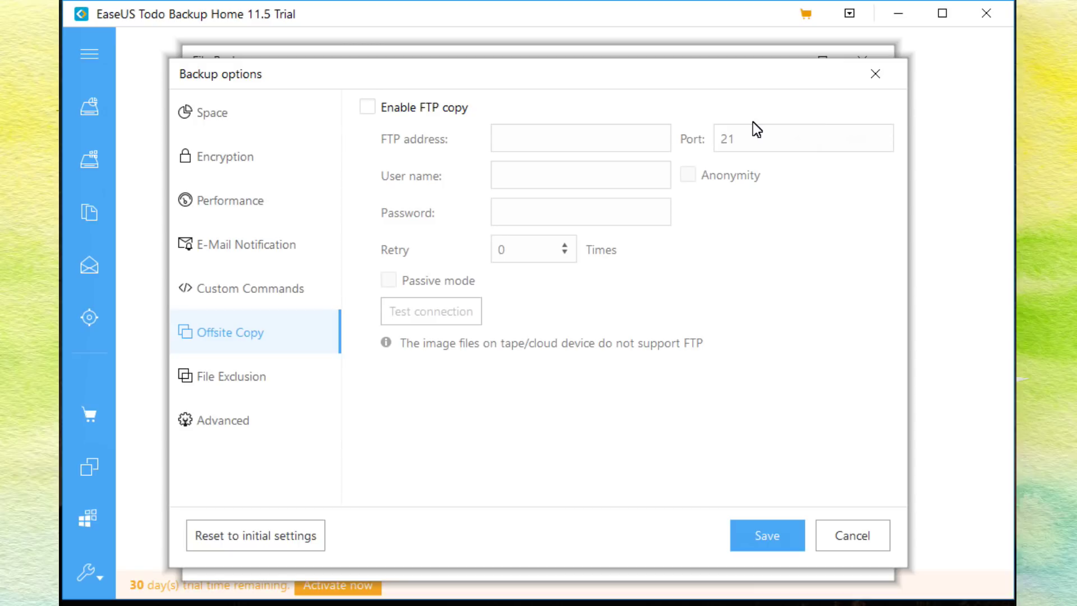
pyautogui.hotkey('ctrl', 'Tab')
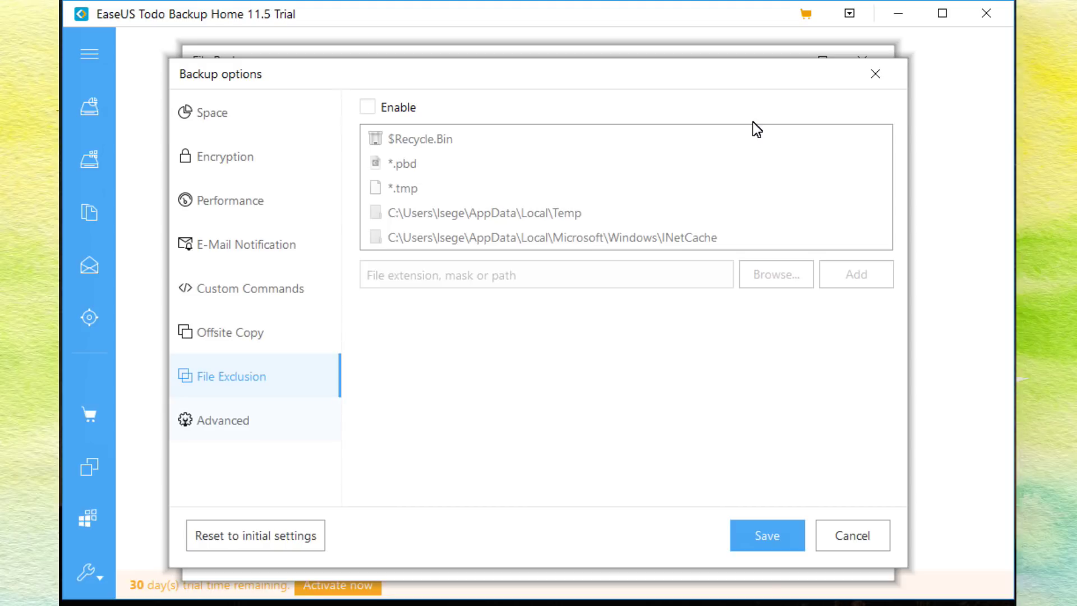
pyautogui.hotkey('ctrl', 'Tab')
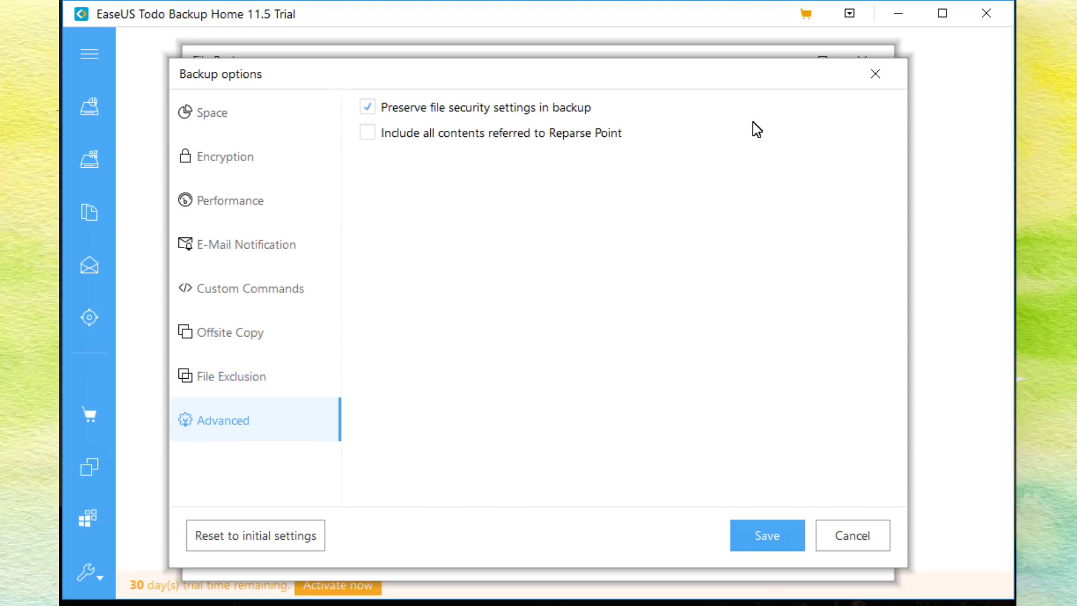
# Save the backup options and the file backup plan.
pyautogui.press('Return')
pyautogui.press('Return')
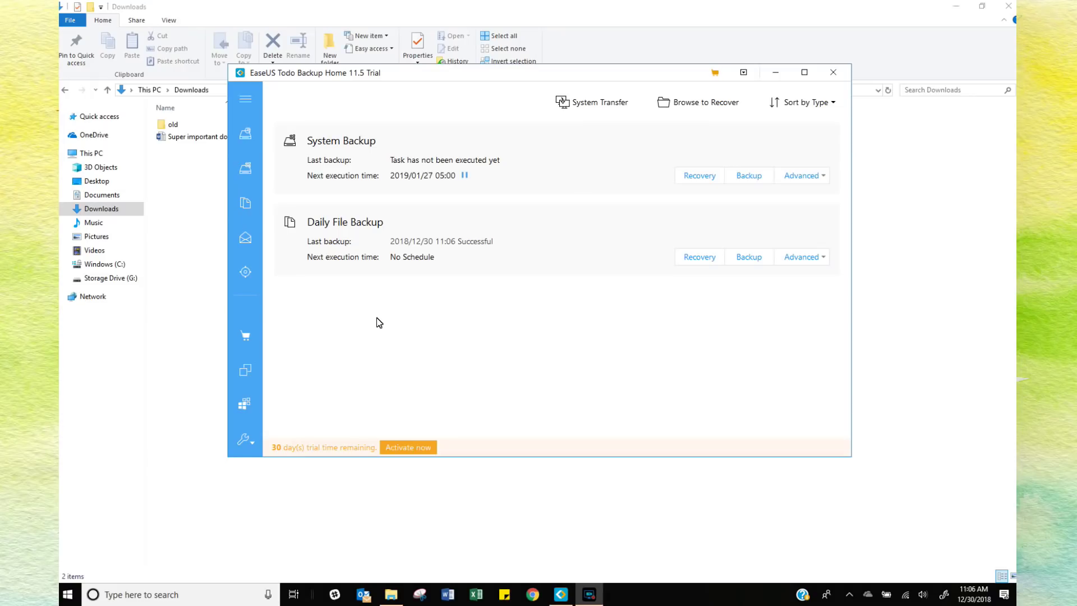
# Move the backup window clear of the Downloads file list and open Super important document.docx in Word.
pyautogui.moveTo(506, 76); pyautogui.dragTo(641, 168)
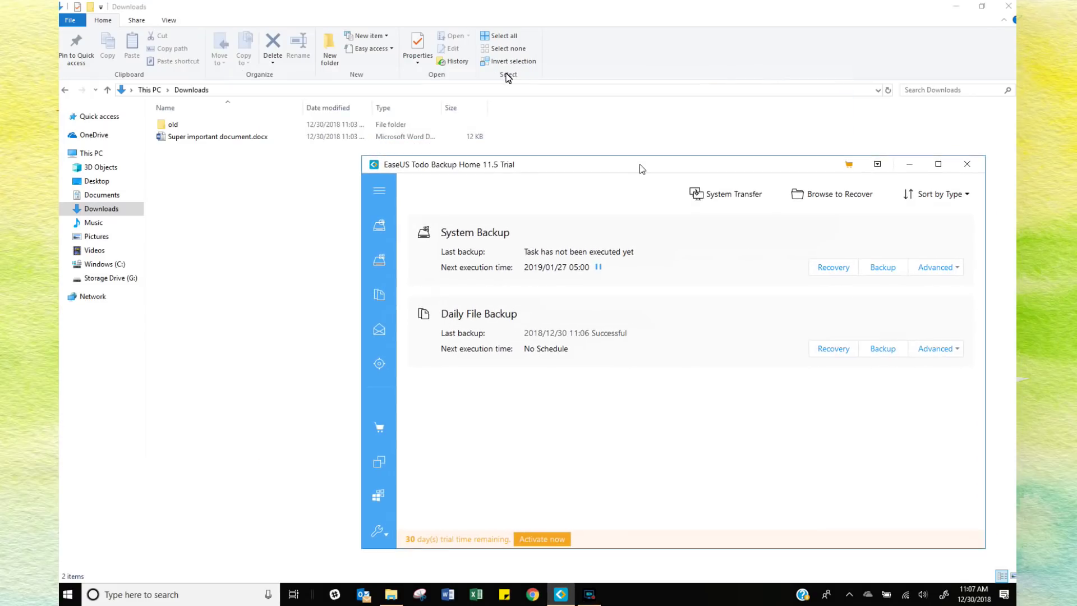
pyautogui.click(217, 163)
pyautogui.doubleClick(210, 137)
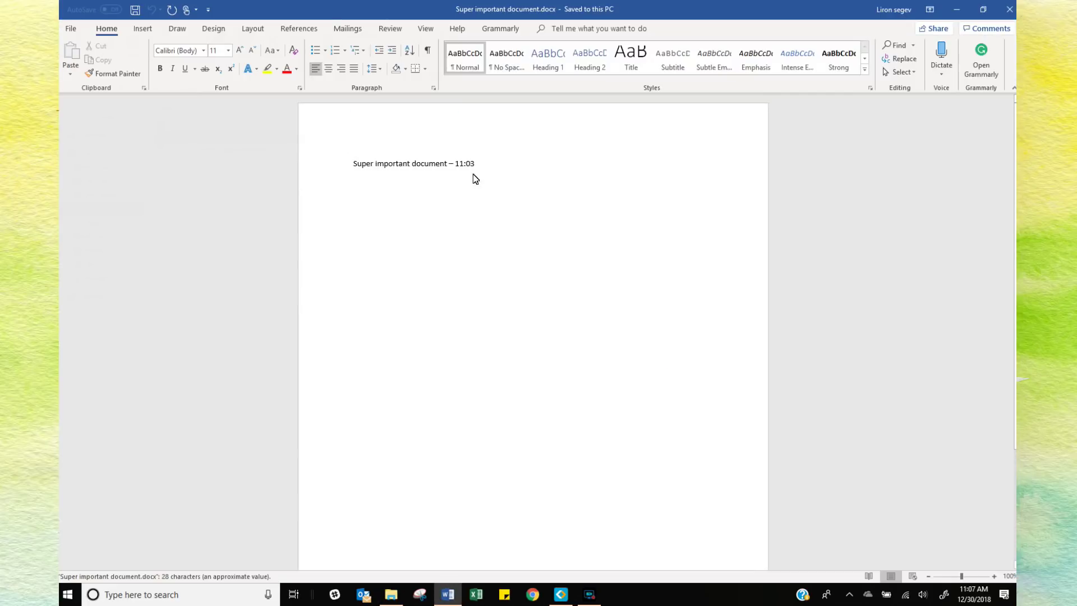
# Add the line "Now we add some more stuff" below the existing text, then save and close the document.
pyautogui.click(506, 161)
pyautogui.press('Return')
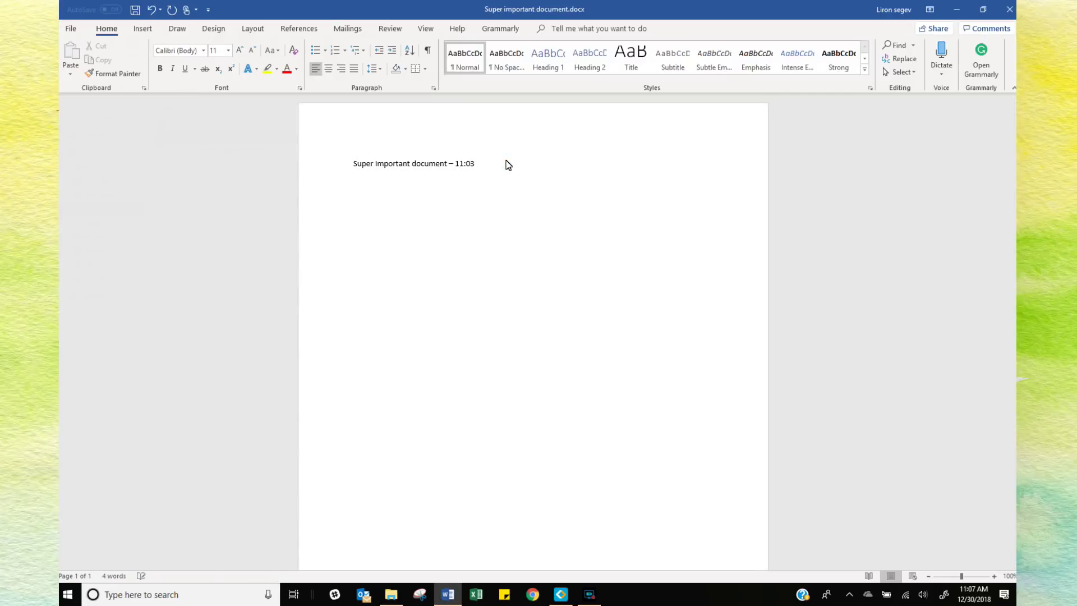
pyautogui.write('Now we add some more stuff')
pyautogui.press('Return')
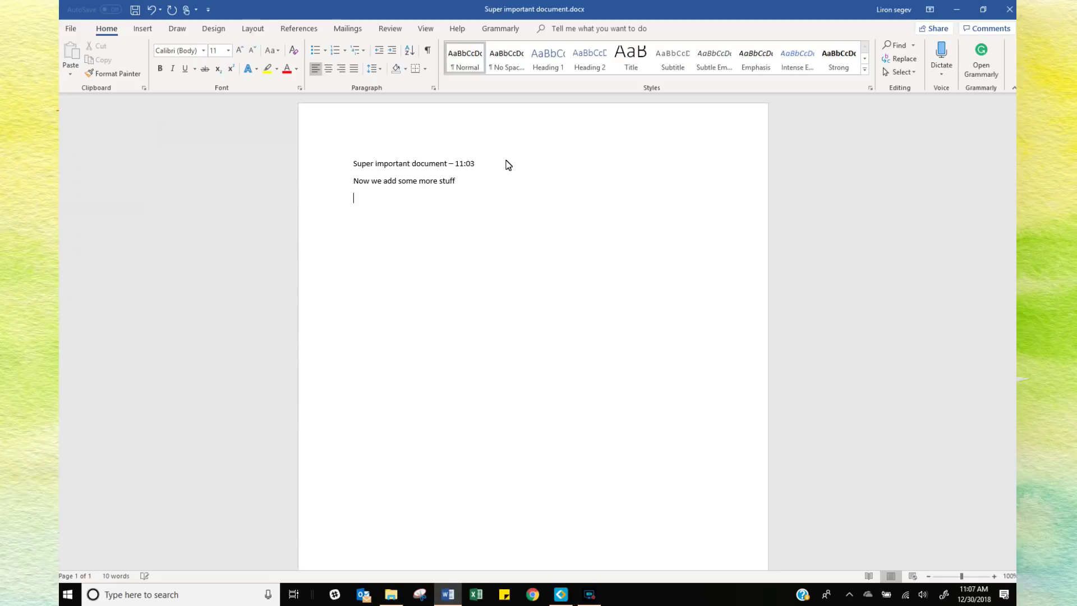
pyautogui.click(135, 12)
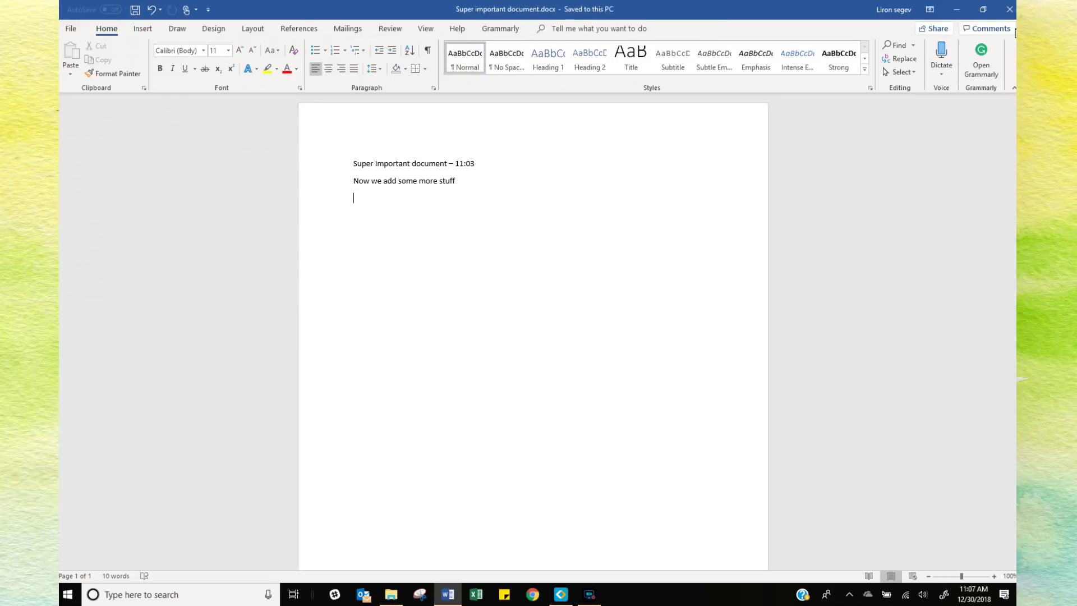
pyautogui.click(1014, 18)
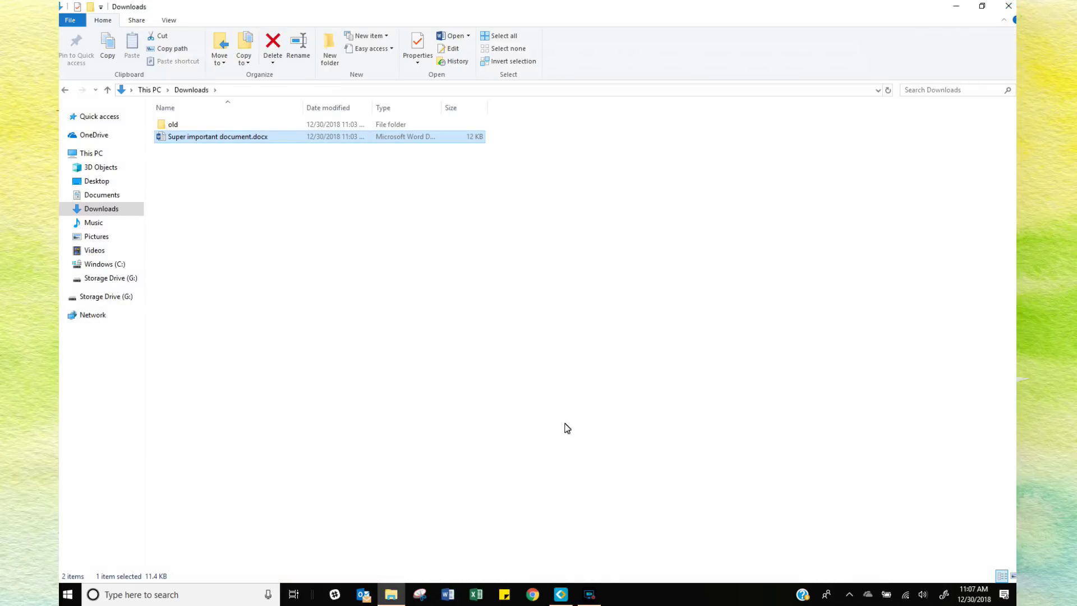
# Switch to EaseUS Todo Backup and run an incremental backup of the Daily File Backup plan.
pyautogui.click(562, 595)
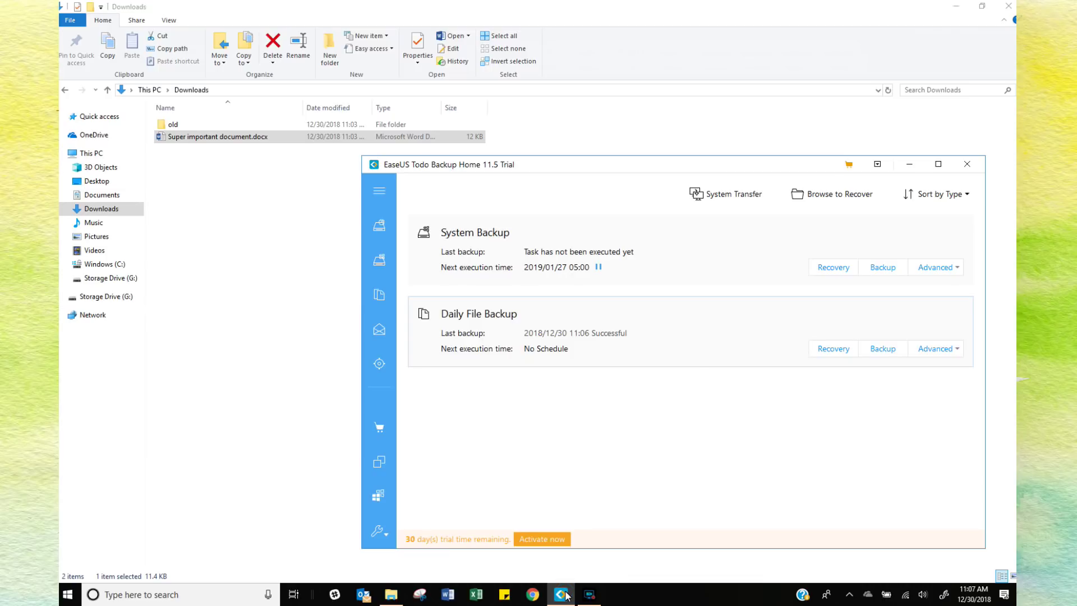
pyautogui.rightClick(580, 343)
pyautogui.moveTo(617, 377)
pyautogui.click(751, 402)
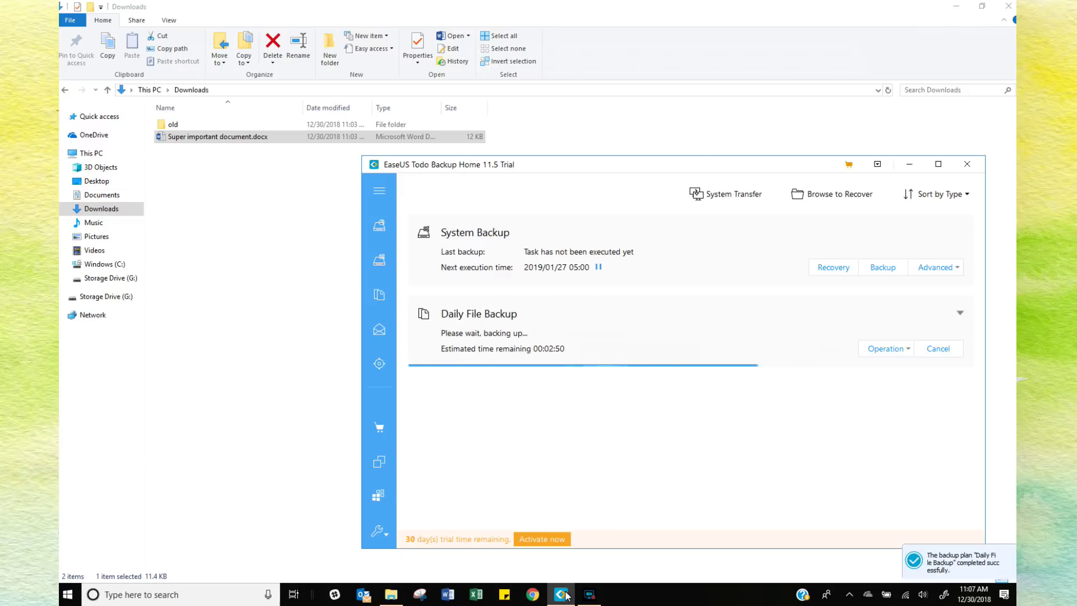
# Return to the Downloads folder and delete Super important document.docx.
pyautogui.click(561, 594)
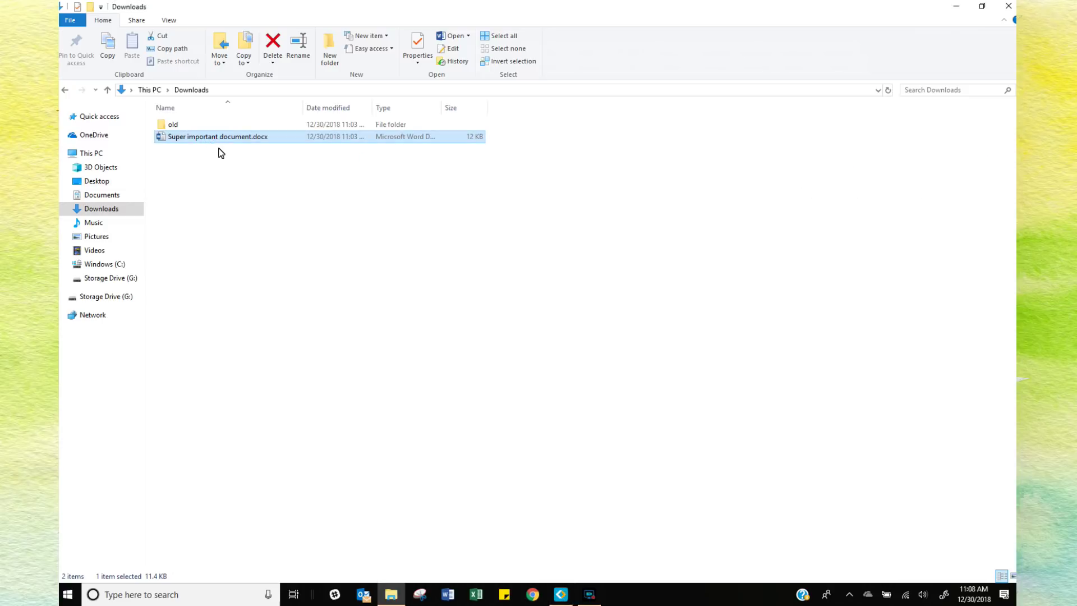
pyautogui.rightClick(212, 138)
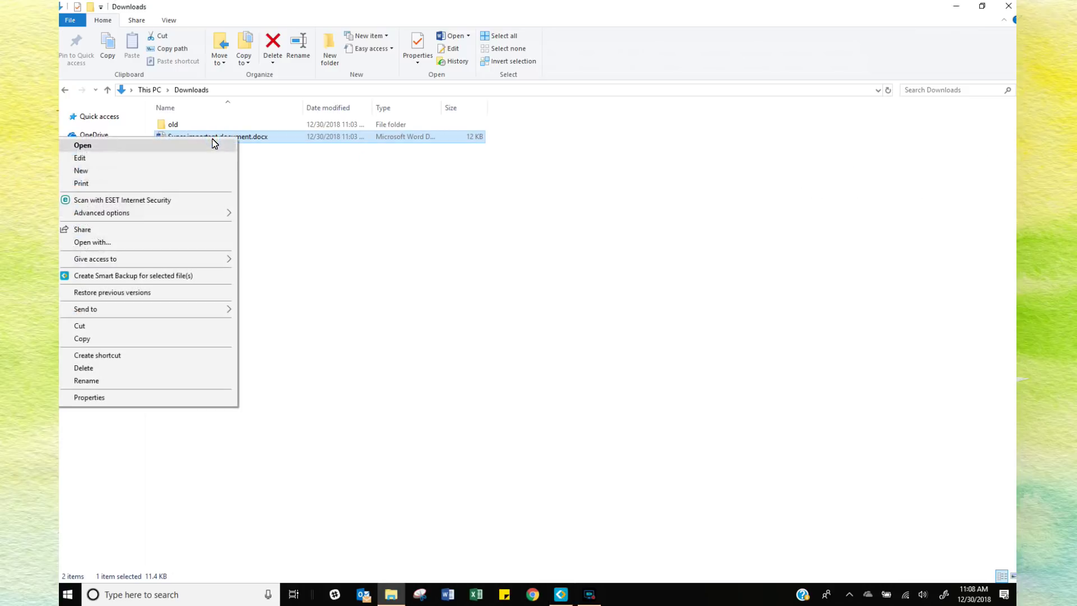
pyautogui.click(103, 368)
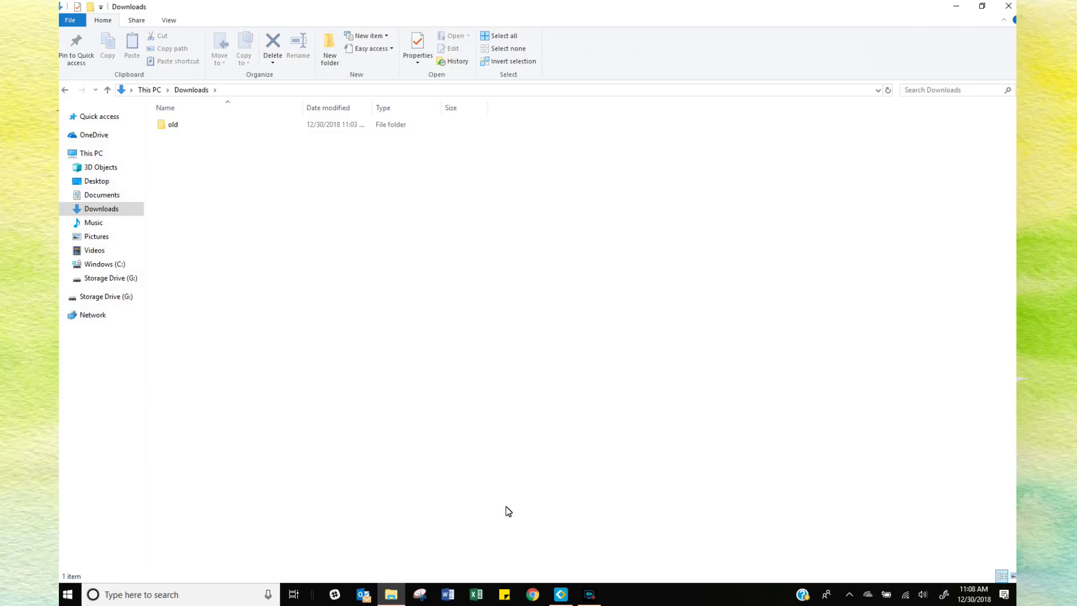
# In EaseUS Todo Backup, recover the 2018/12/30 11:05 full backup version of Daily File Backup to its original location.
pyautogui.click(561, 602)
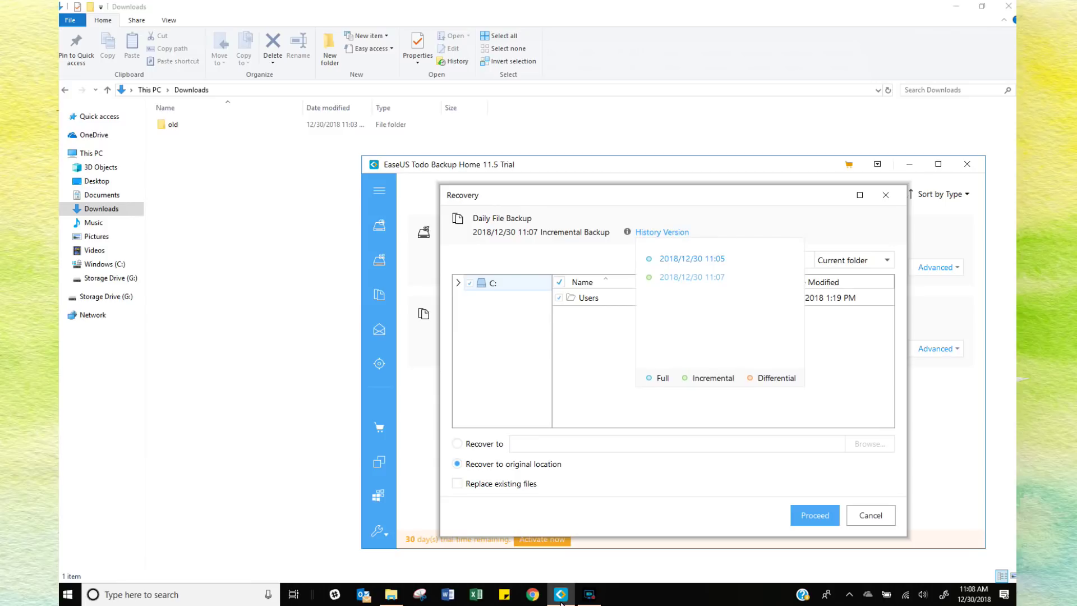
pyautogui.click(692, 259)
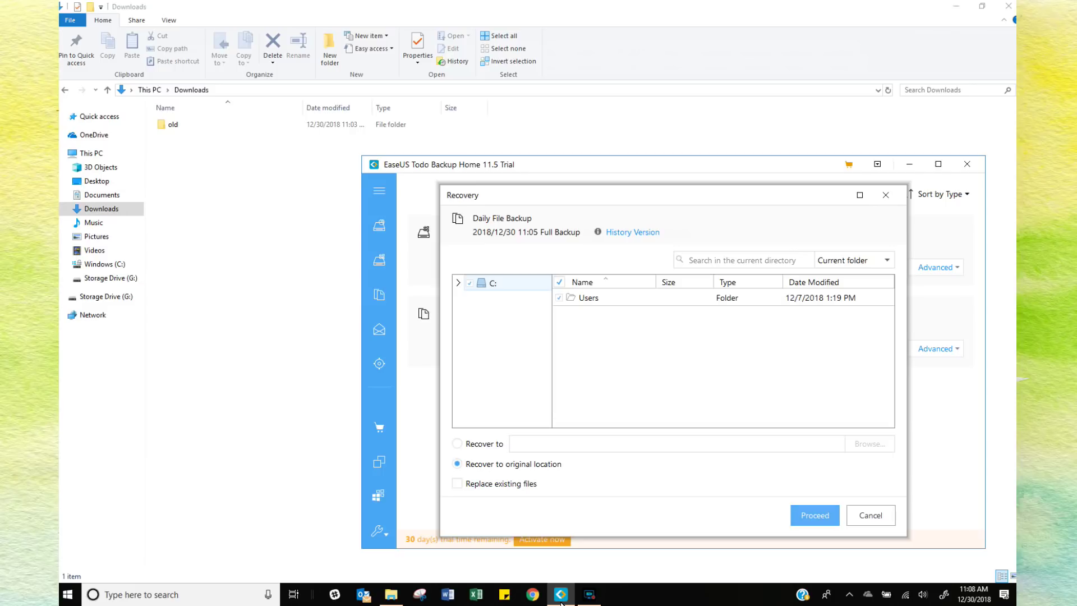
pyautogui.click(814, 516)
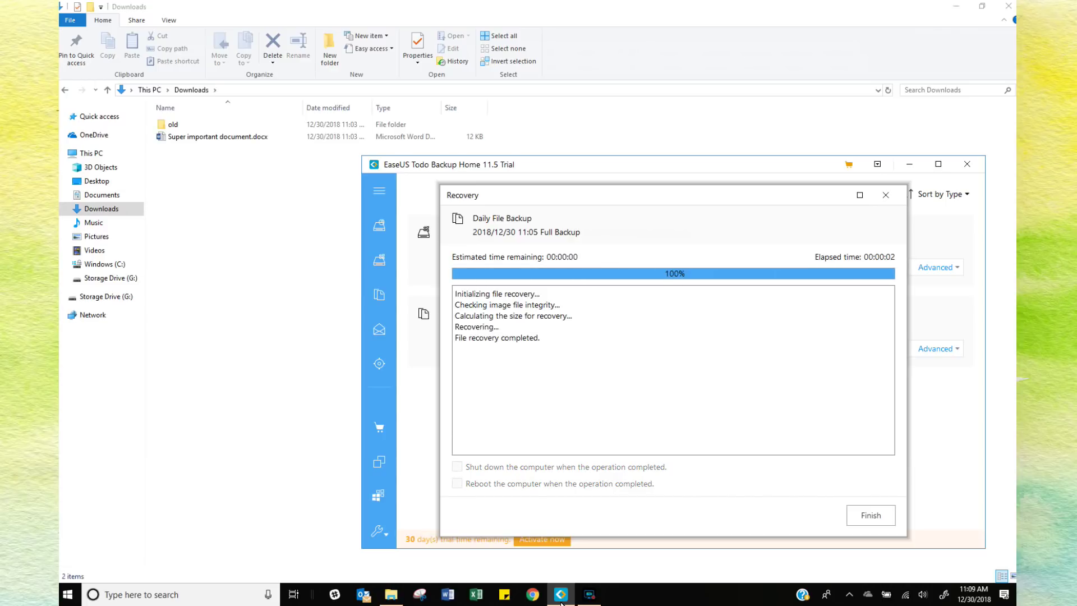
pyautogui.click(870, 514)
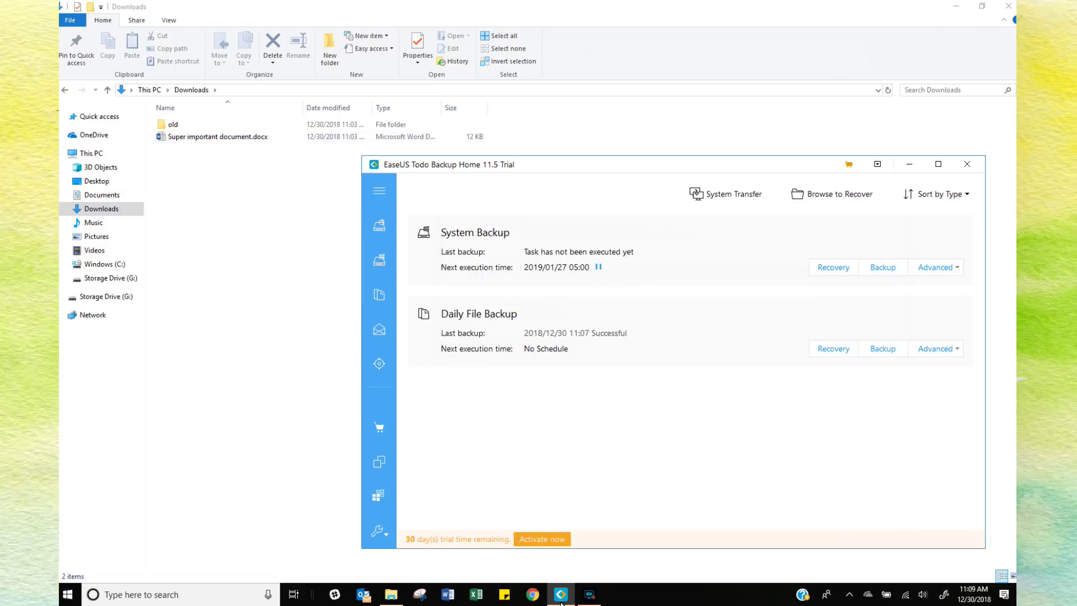
# Open the recovered Super important document.docx to check its text, then close it and delete it from Downloads.
pyautogui.doubleClick(247, 137)
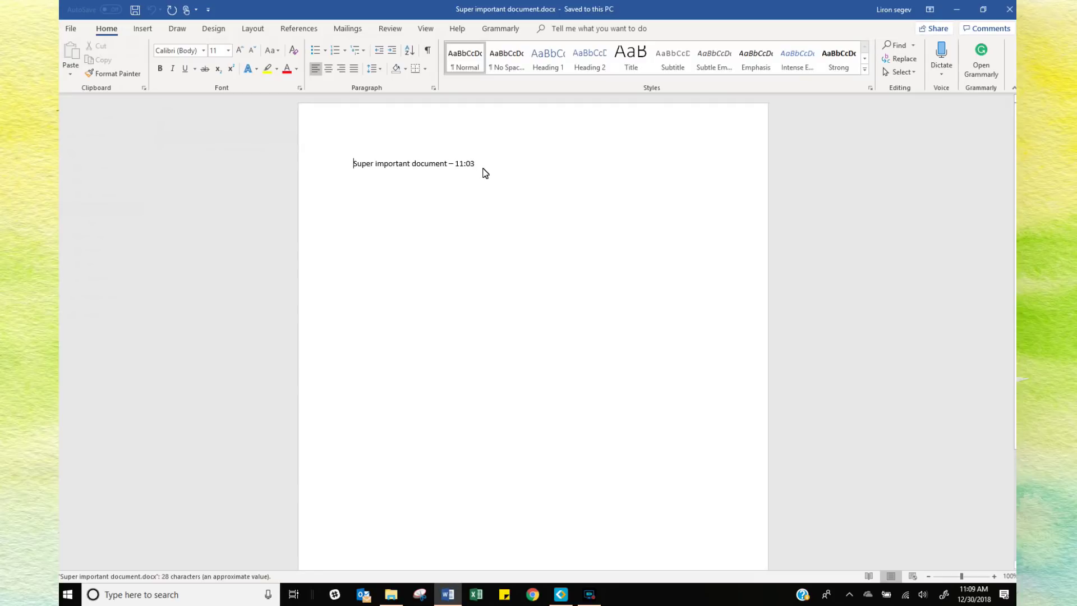
pyautogui.click(1000, 15)
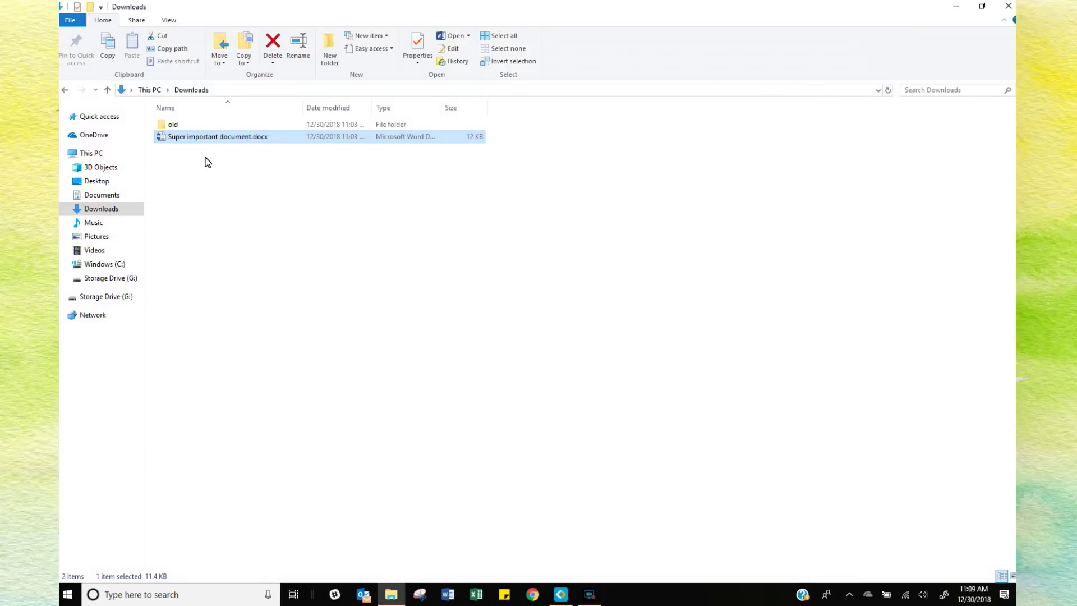
pyautogui.rightClick(200, 138)
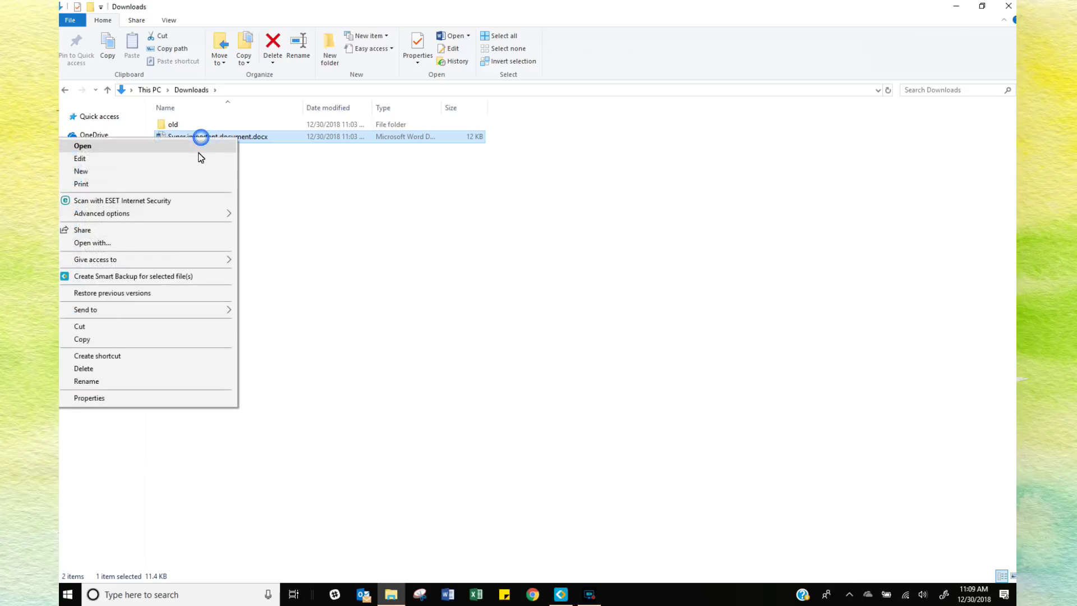
pyautogui.click(115, 371)
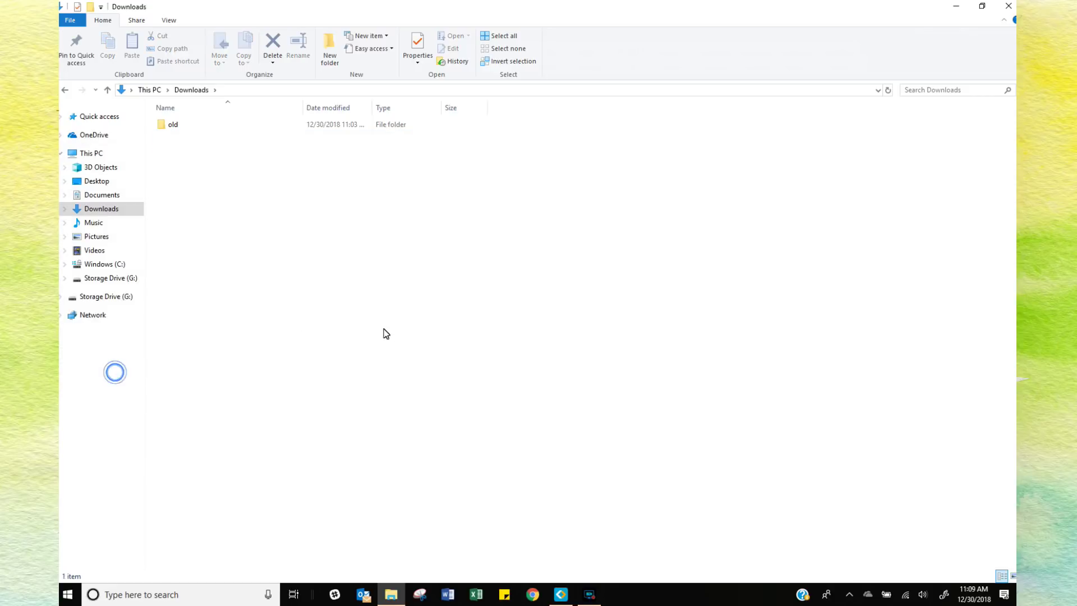
# In EaseUS Todo Backup, recover the 2018/12/30 11:07 incremental version of Daily File Backup to its original location.
pyautogui.click(559, 595)
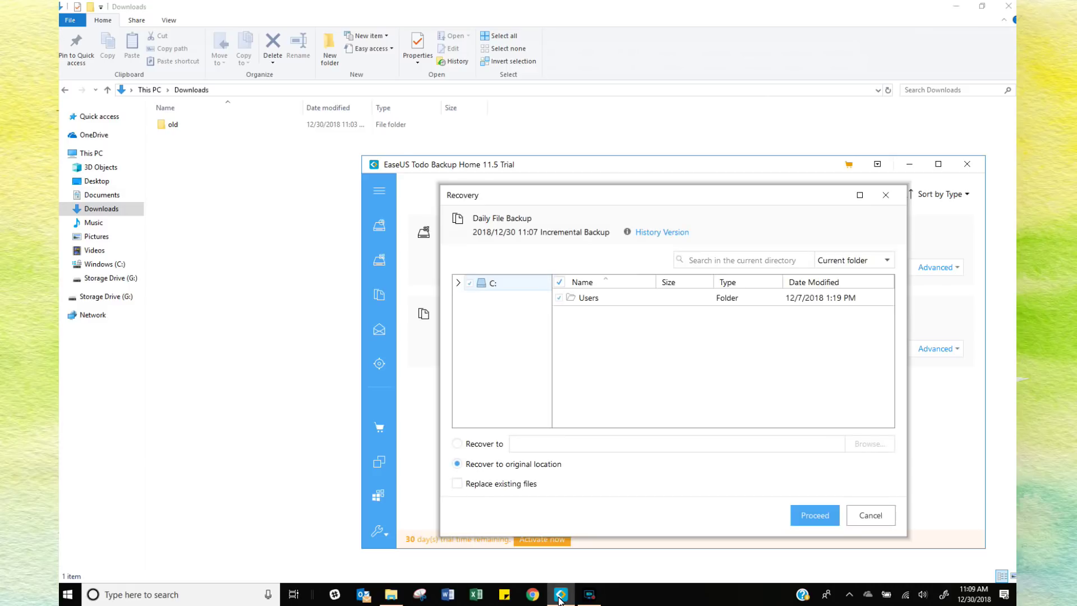
pyautogui.click(662, 232)
pyautogui.click(814, 516)
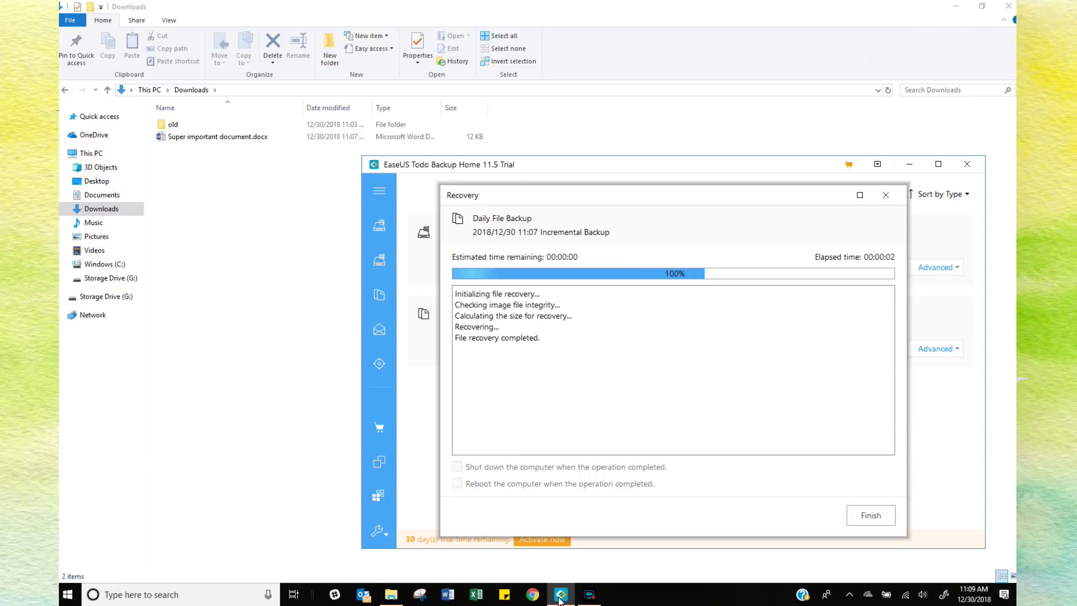
pyautogui.press('Return')
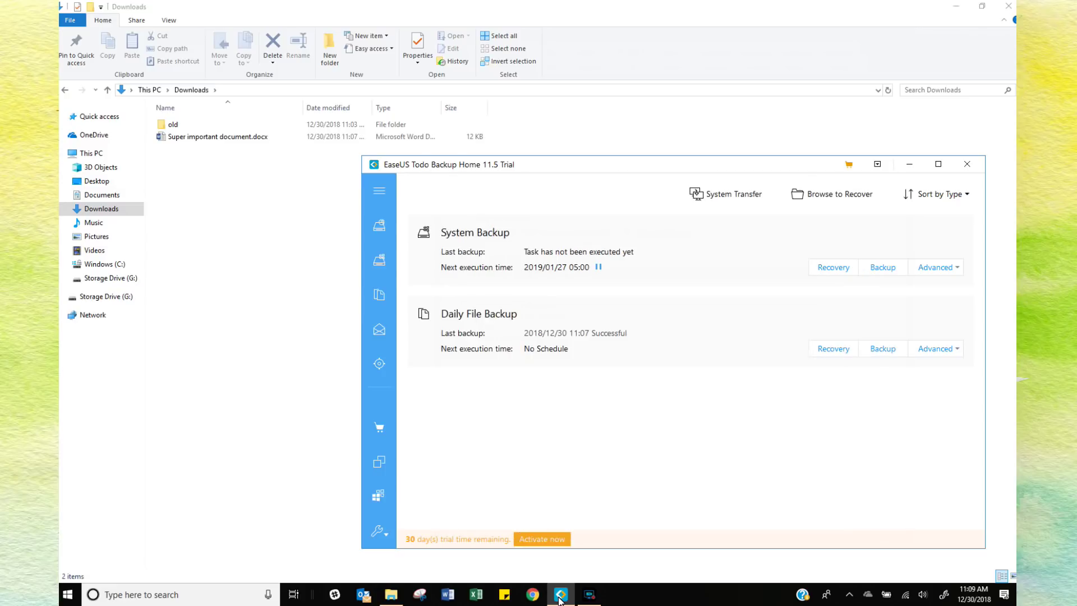
# Open the newly recovered Super important document.docx in Word and check its text.
pyautogui.click(245, 137)
pyautogui.doubleClick(244, 138)
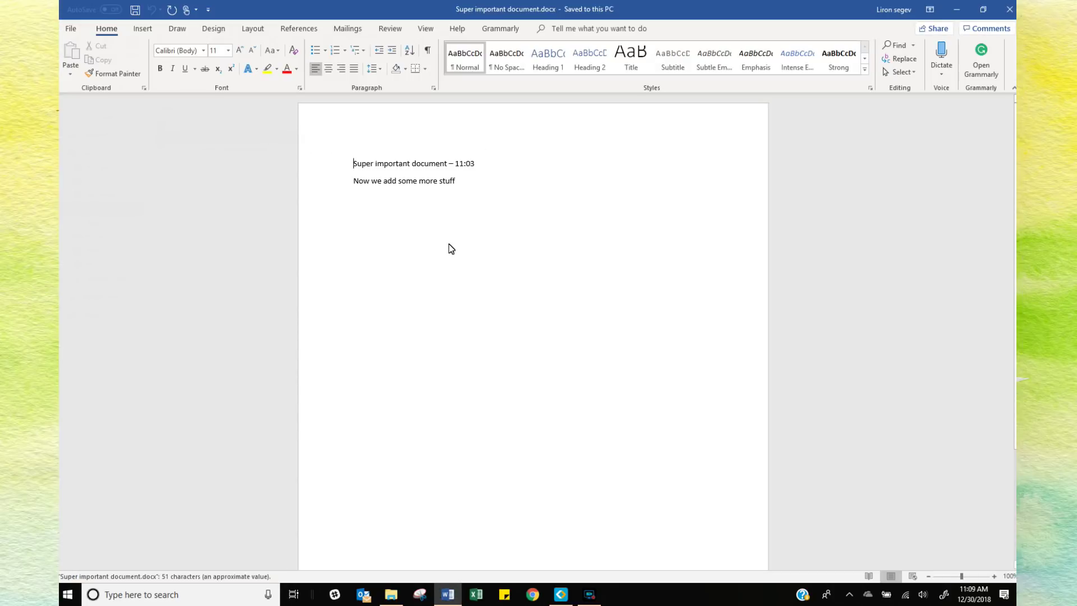
pyautogui.click(456, 181)
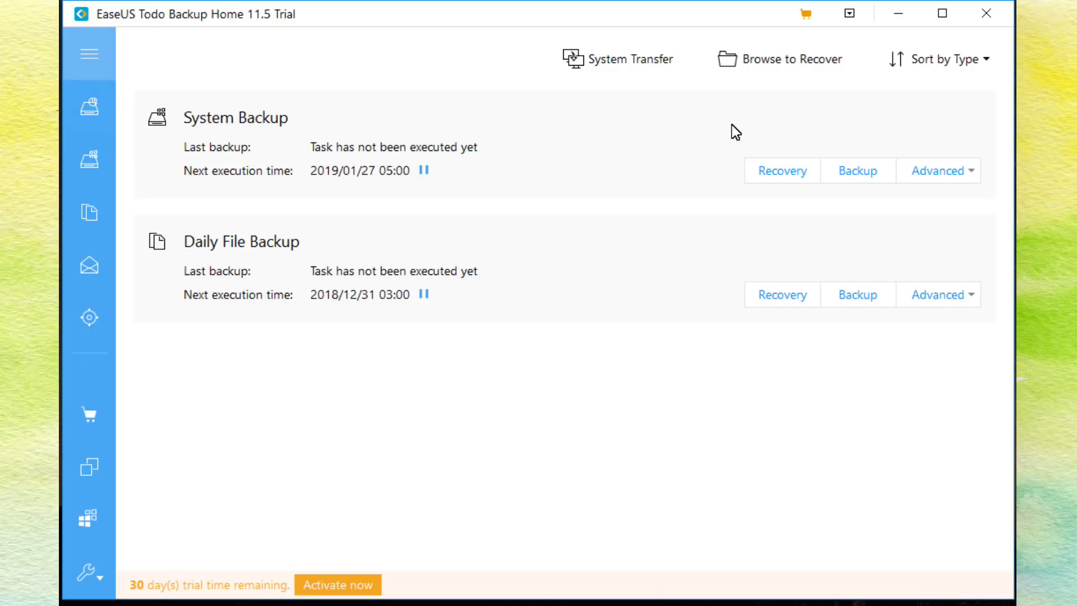
# Examine the available backup types in EaseUS Todo Backup, including Smart Backup.
pyautogui.click(89, 54)
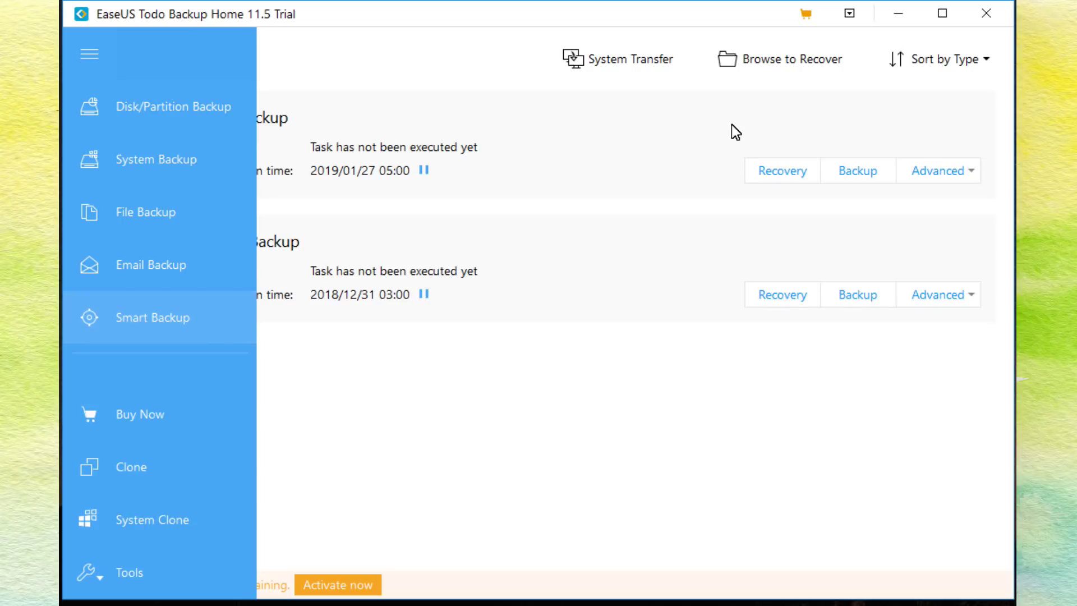
pyautogui.click(153, 318)
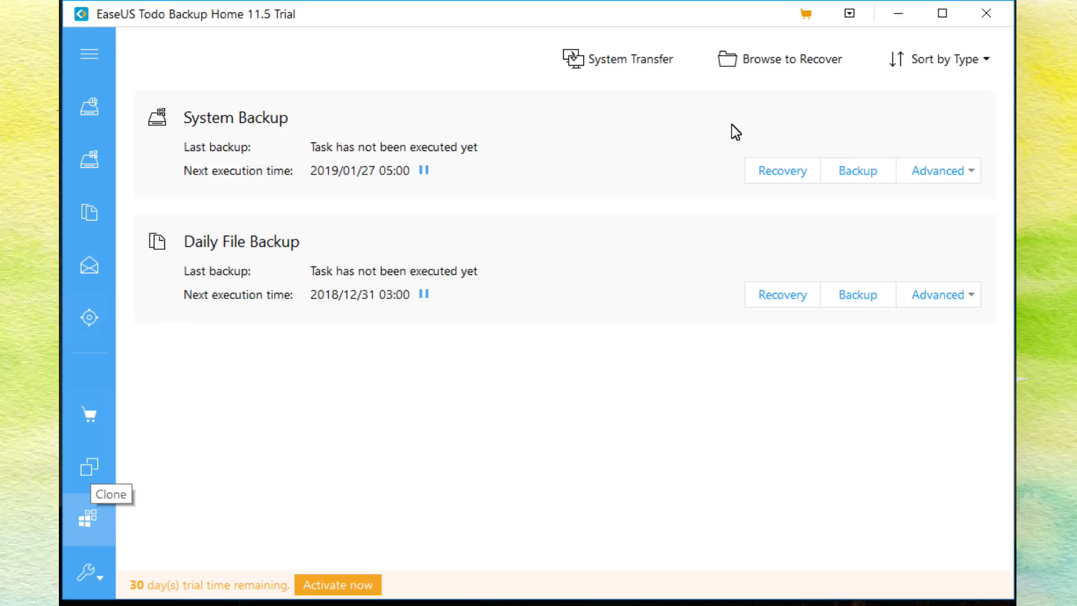
# Start a Disk/Partition Clone with all of Hard disk 0 as the source and proceed to target selection.
pyautogui.click(89, 466)
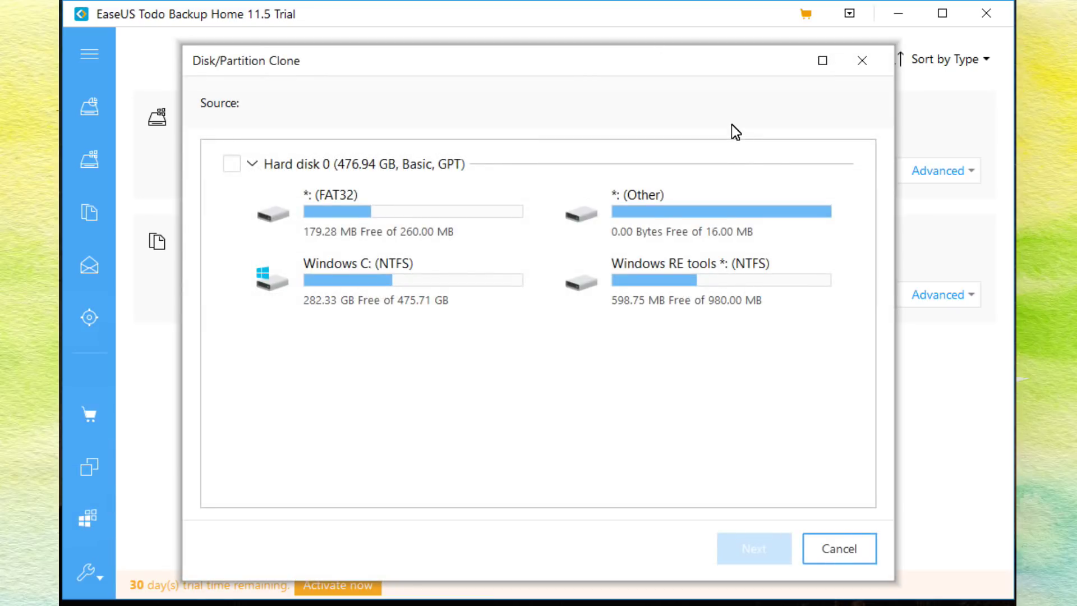
pyautogui.press('Tab')
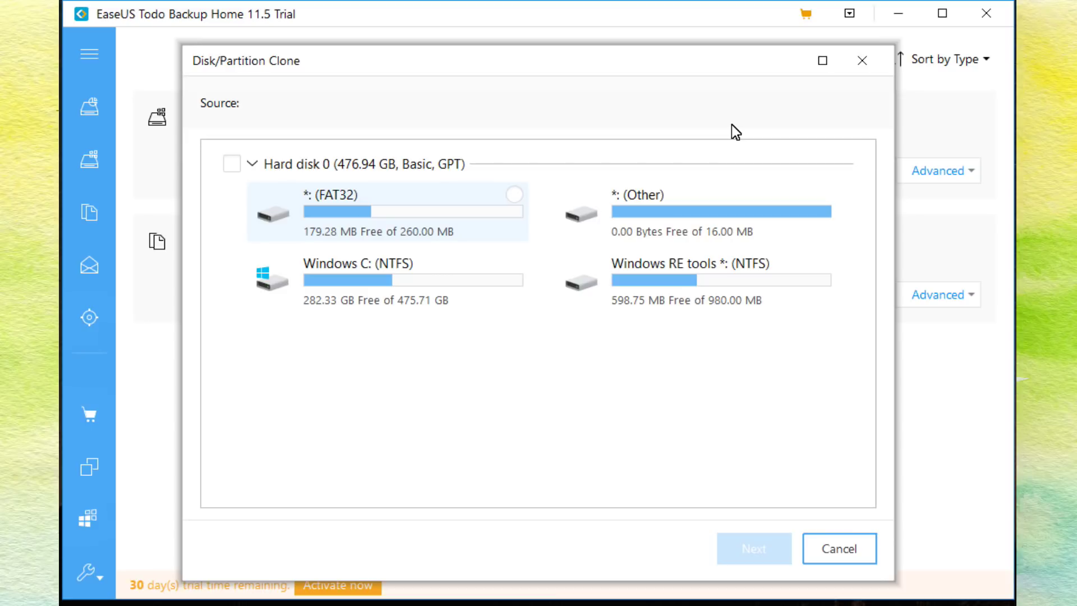
pyautogui.click(232, 164)
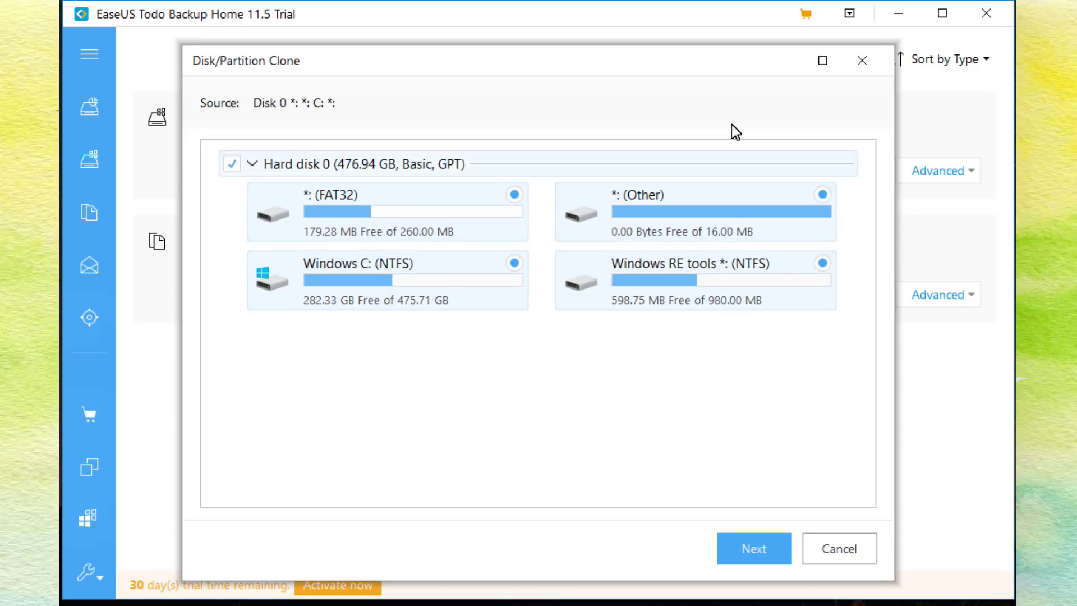
pyautogui.press('Tab')
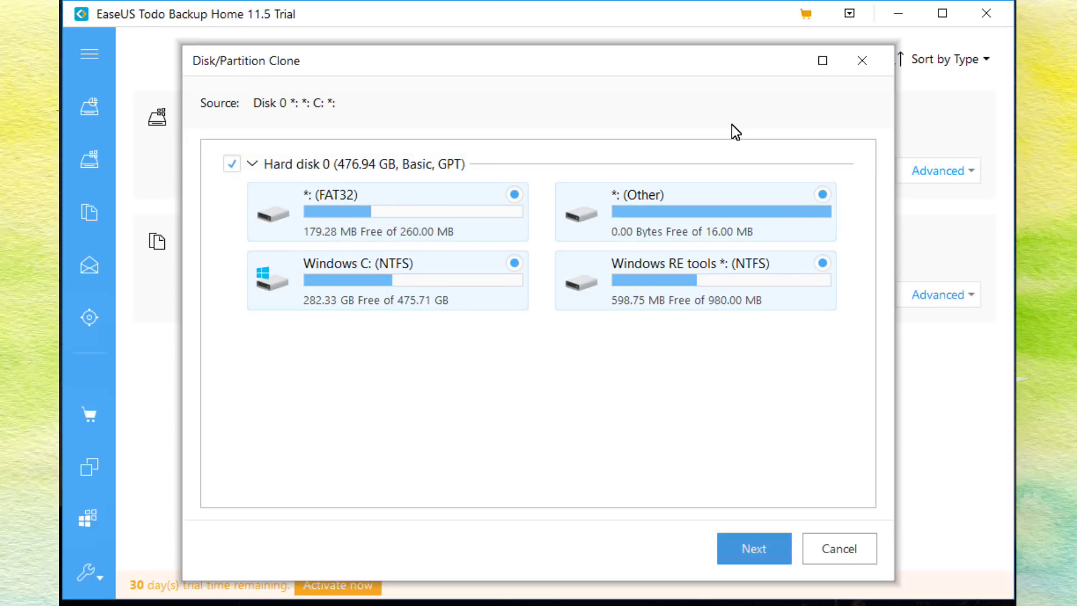
pyautogui.press('Return')
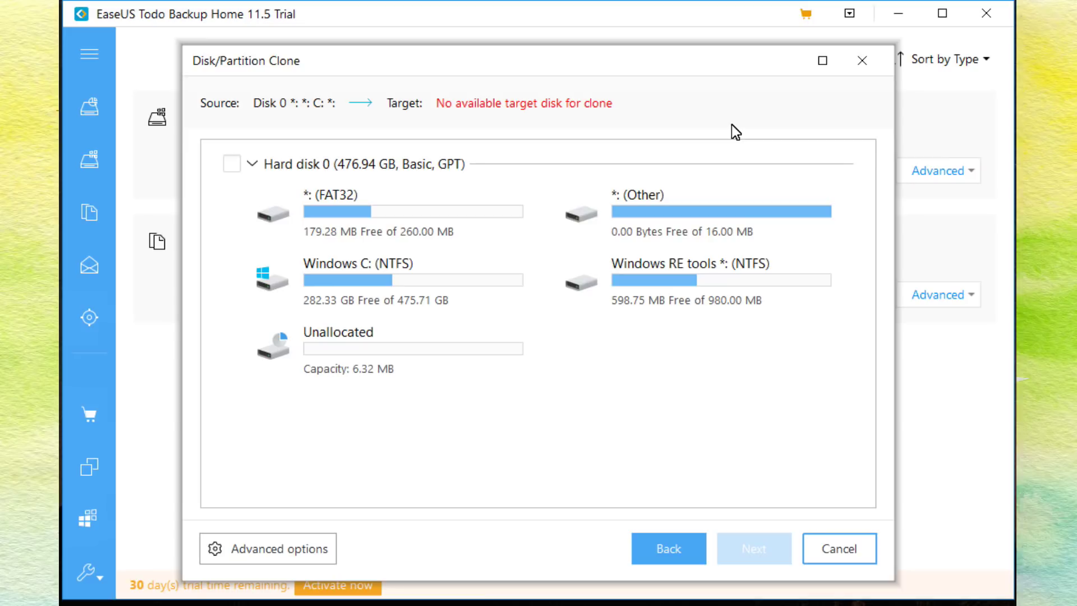
# Leave the disk clone and open the Wipe Data tool to examine its disk selection and erase settings.
pyautogui.press('Tab')
pyautogui.press('Tab')
pyautogui.press('Tab')
pyautogui.press('Tab')
pyautogui.press('Tab')
pyautogui.press('Tab')
pyautogui.press('Tab')
pyautogui.press('Tab')
pyautogui.press('Tab')
pyautogui.press('space')
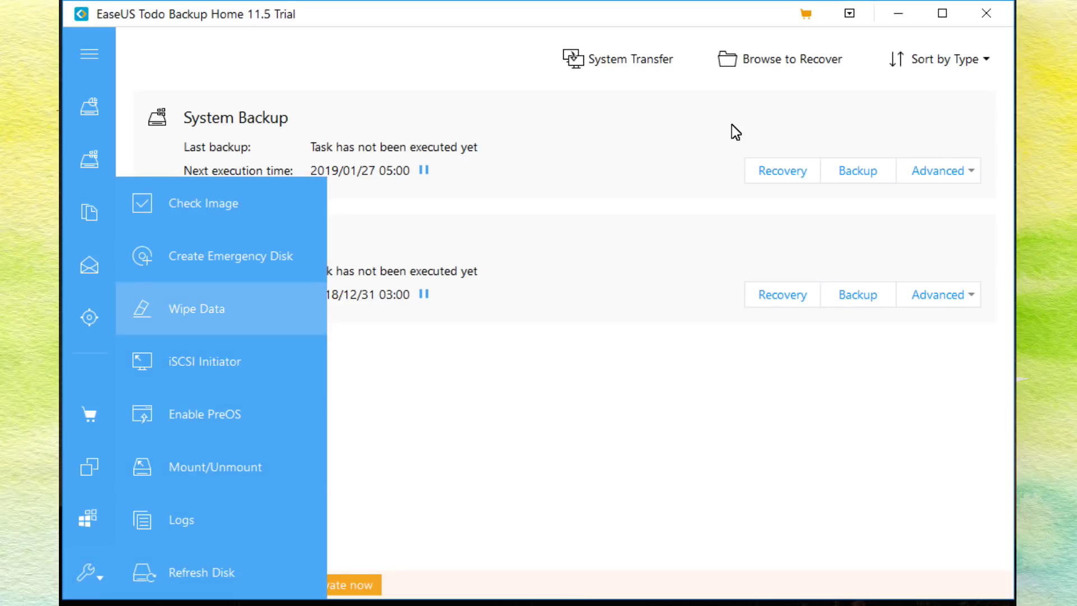
pyautogui.press('Return')
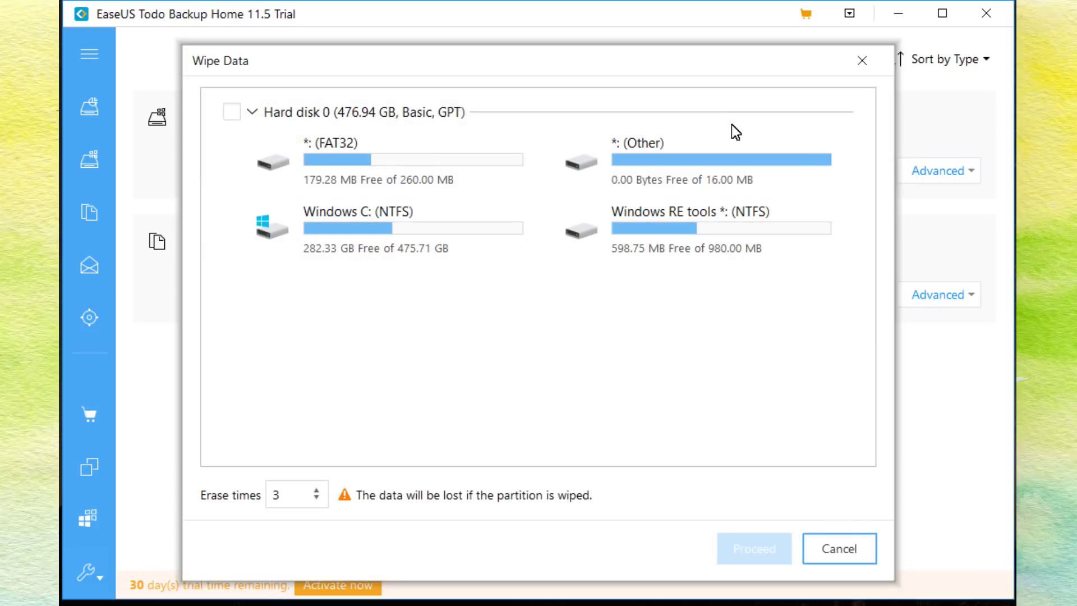